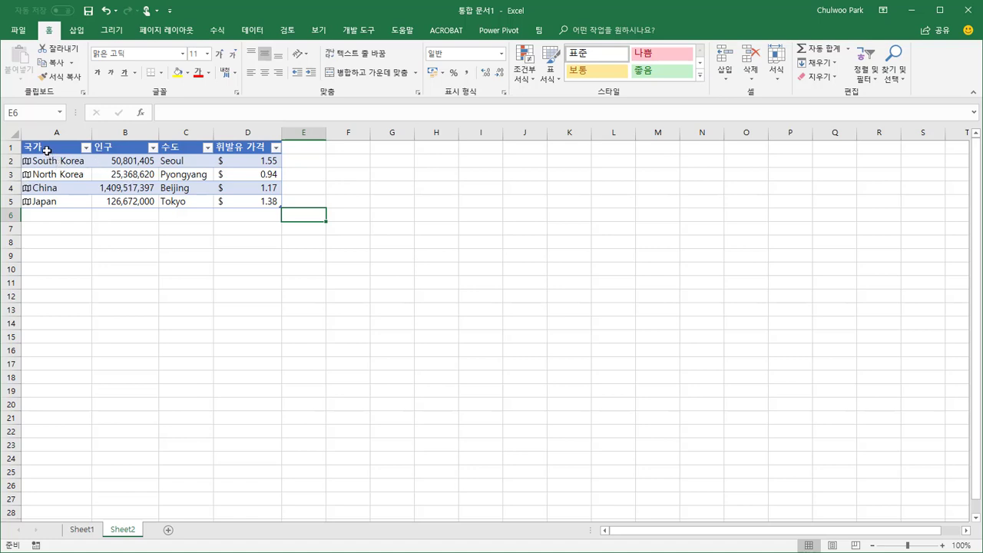
On Sheet2, select the country table's data rows, check the B5 population formula, and show the Data tab
mouse_move(52, 163)
left_mouse_down()
mouse_move(202, 174)
mouse_move(263, 201)
left_mouse_up()
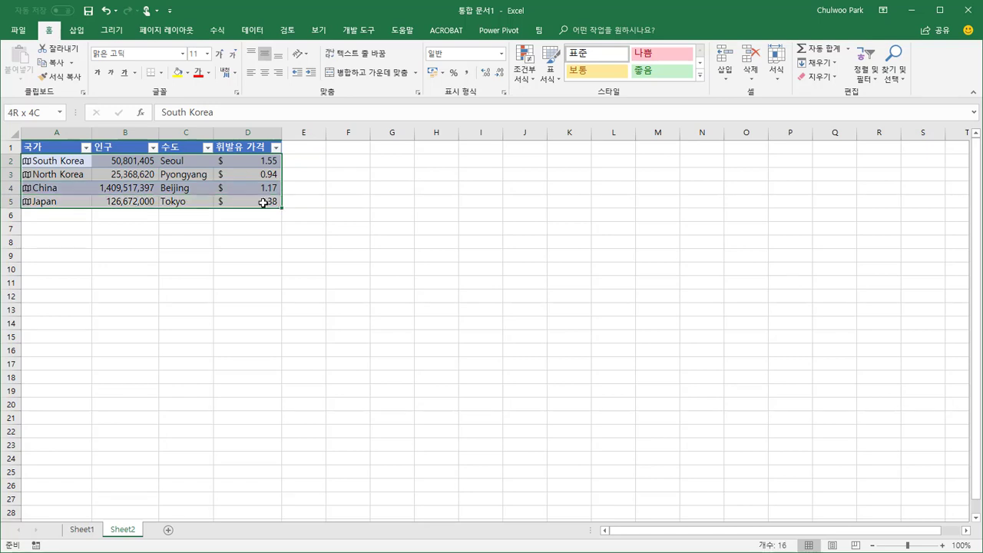
left_click(144, 201)
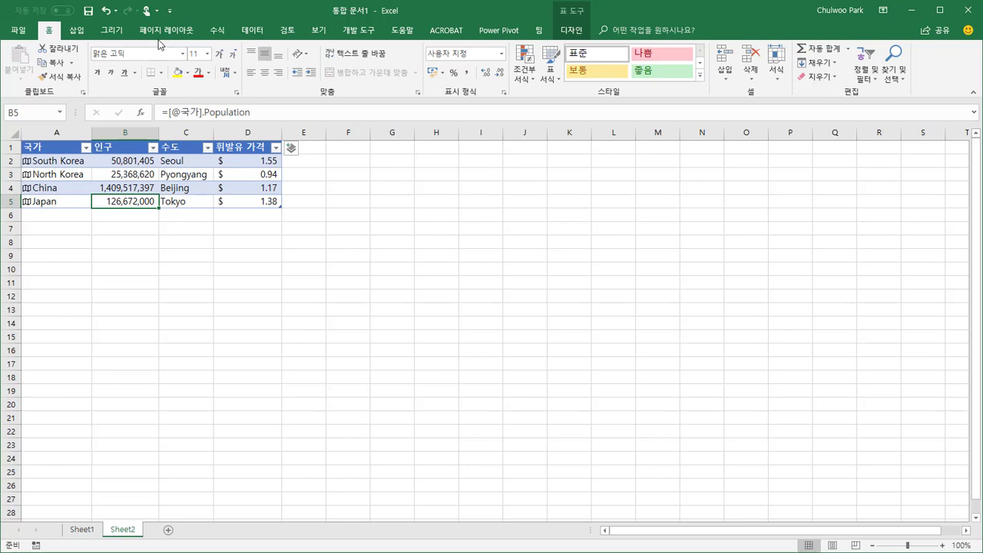
left_click(258, 32)
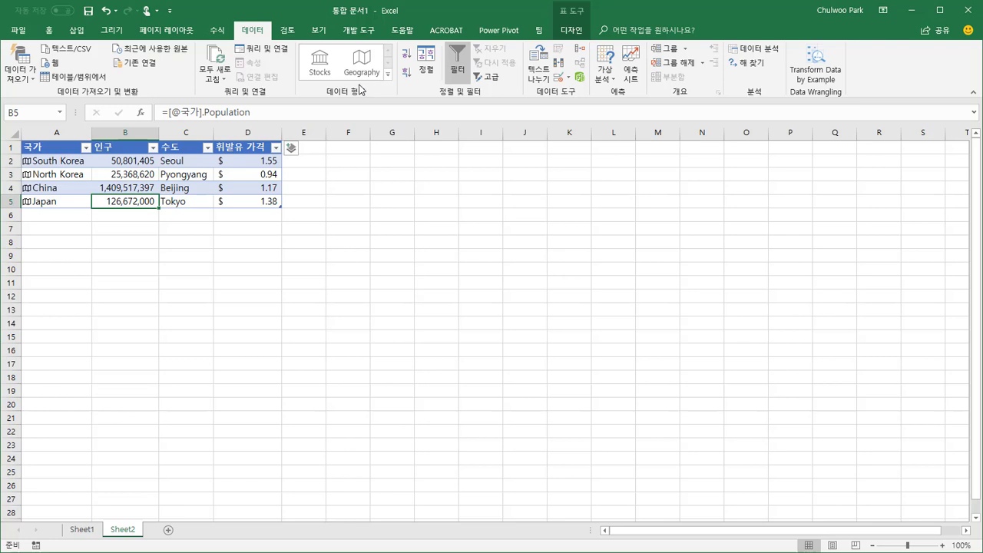
Check the 인구, 수도 and 휘발유 가격 columns and D5's gasoline formula, then go to Sheet1
left_click_drag(65, 162, 65, 205)
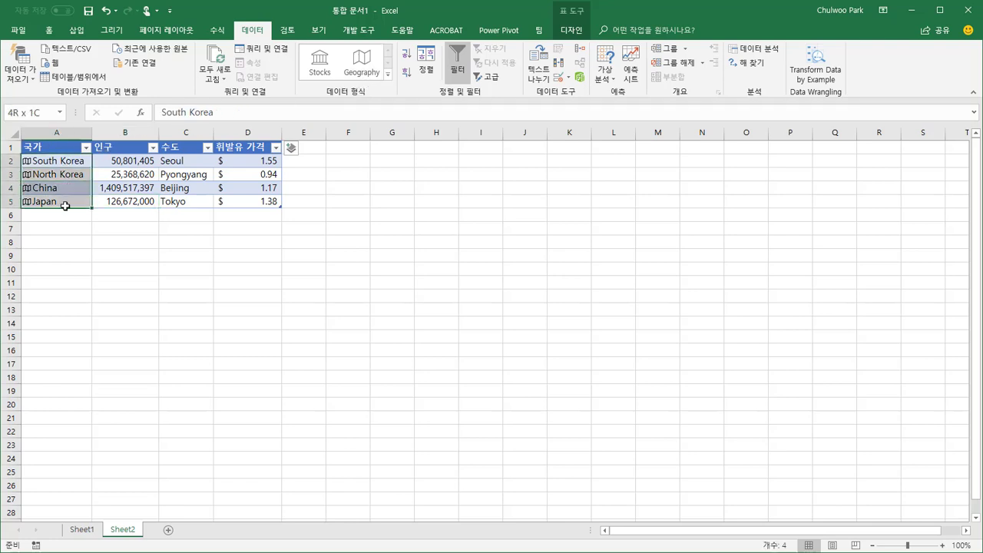
left_click(108, 147)
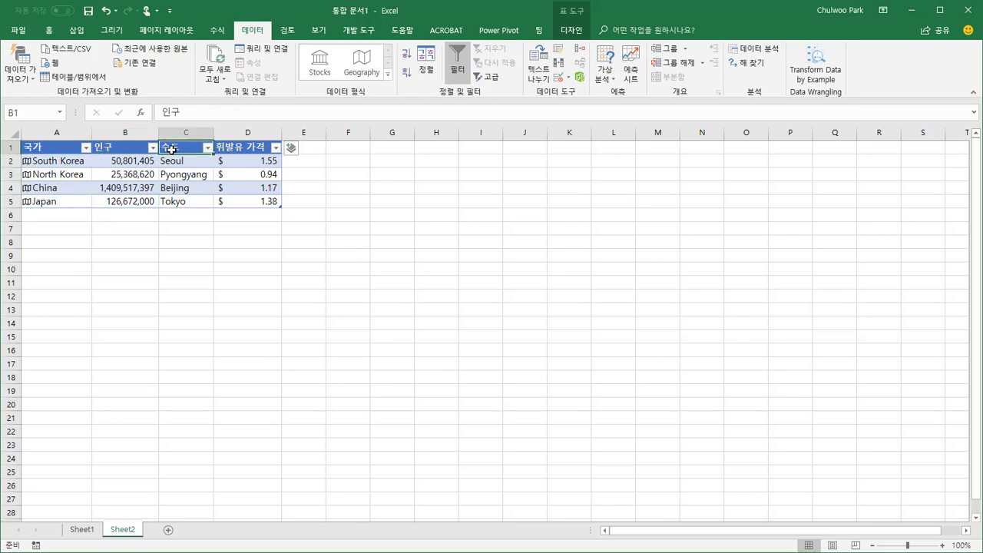
left_click(171, 148)
left_click(243, 152)
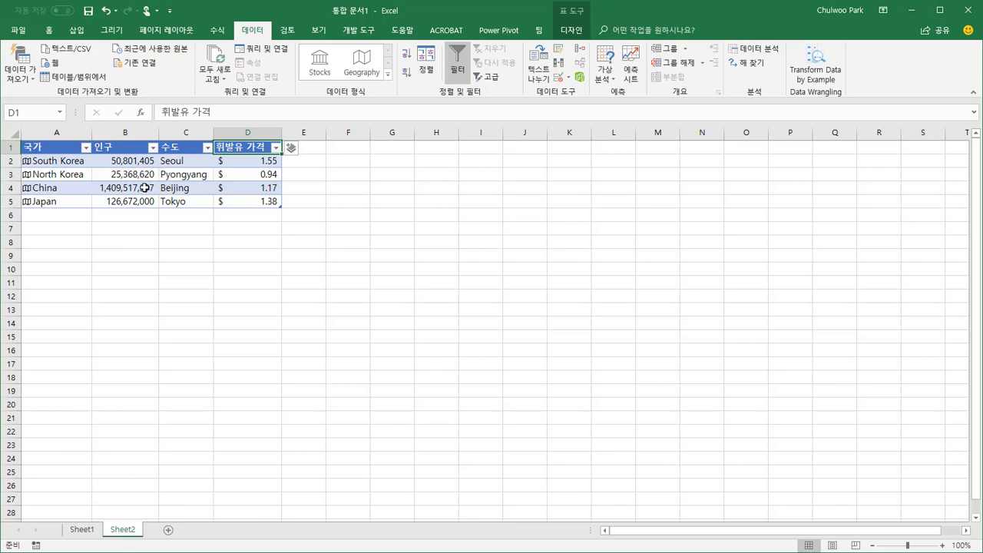
left_click_drag(67, 161, 67, 202)
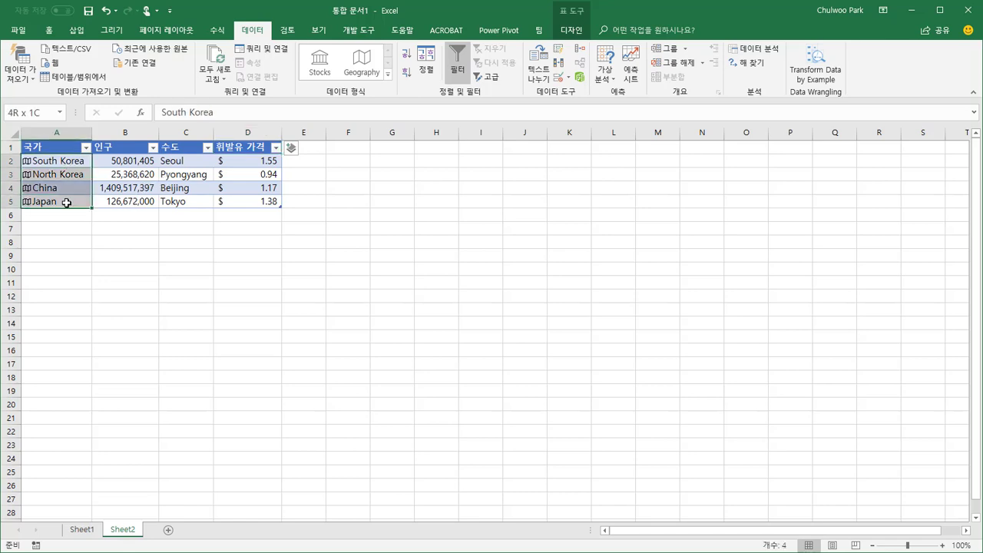
left_click(252, 200)
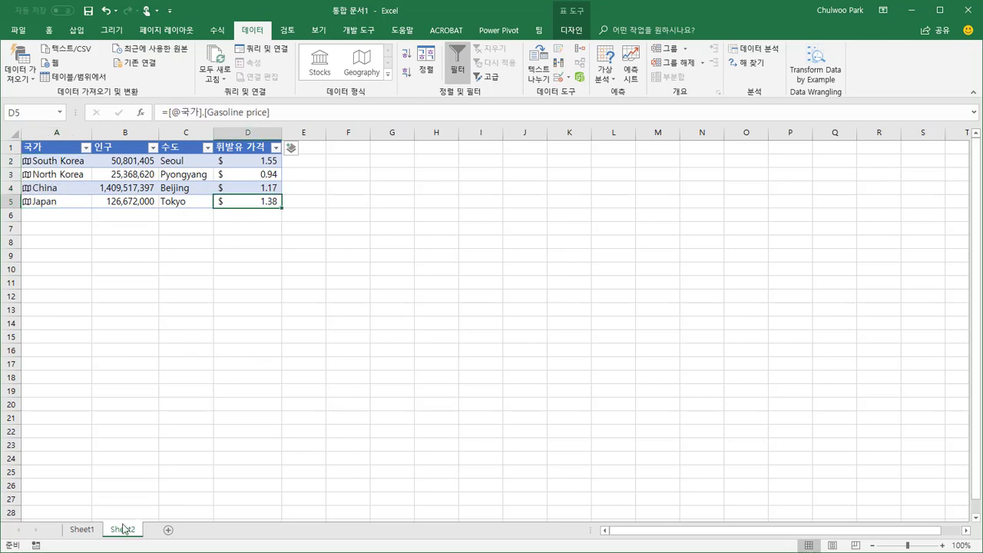
left_click(82, 530)
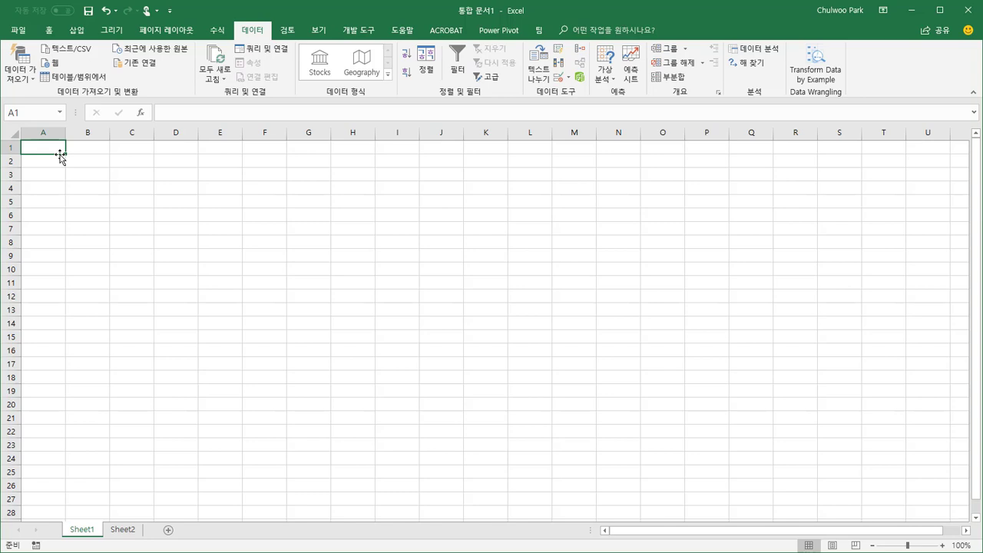
Enter the 국가 header in A1, then 대한민국, 독일, 스웨덴 and 멕시코 below it
type("구")
type("가")
key("Return")
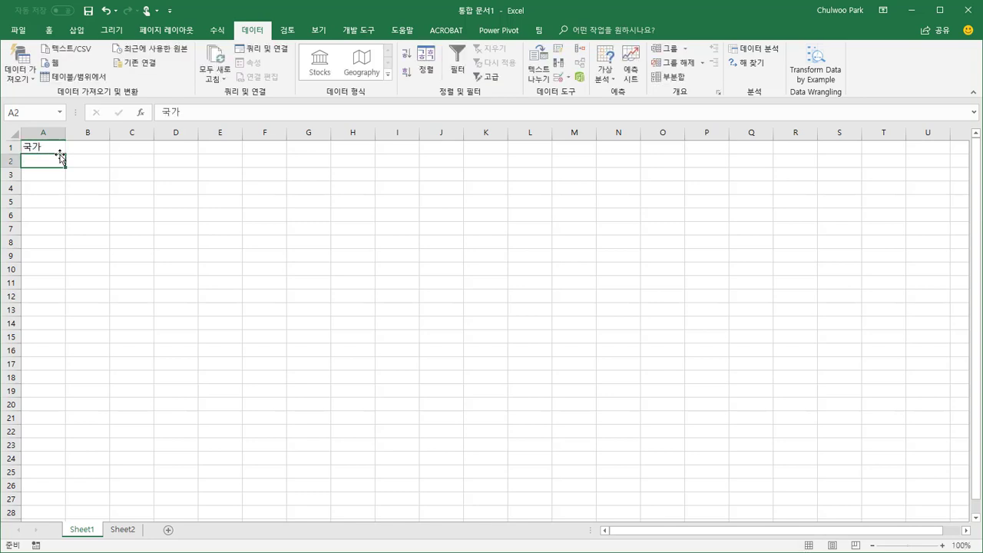
type("대한")
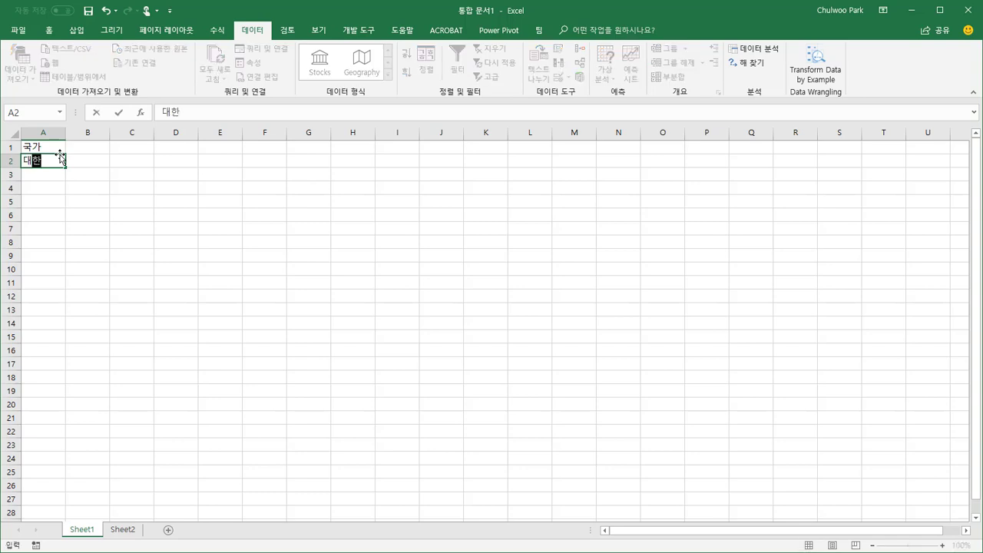
type("민국")
key("Return")
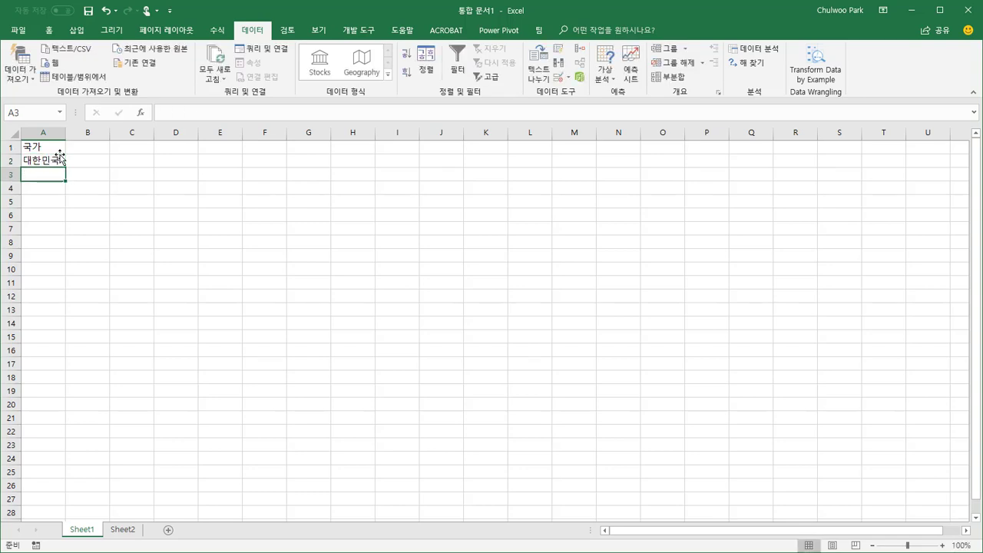
type("독일")
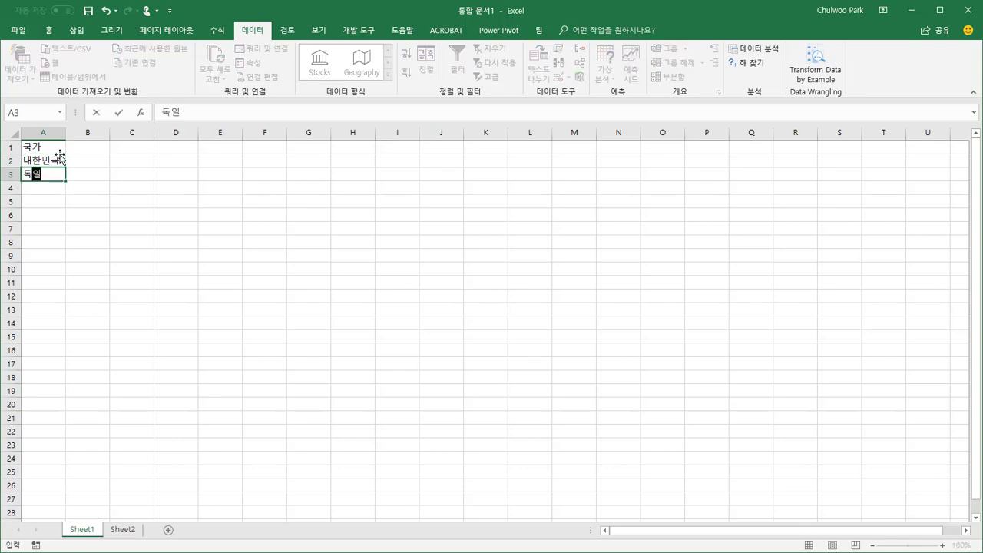
key("Return")
type("스웨")
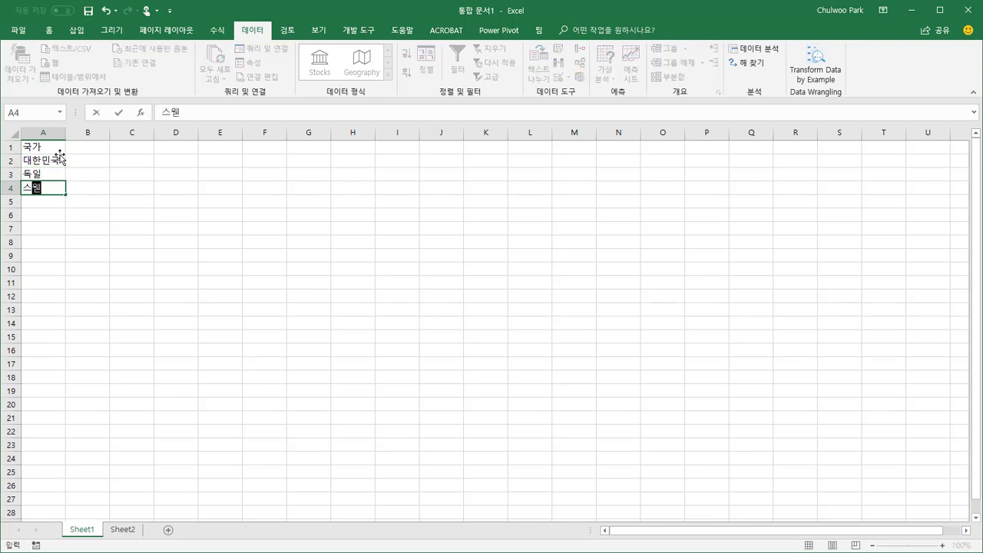
type("데")
key("Return")
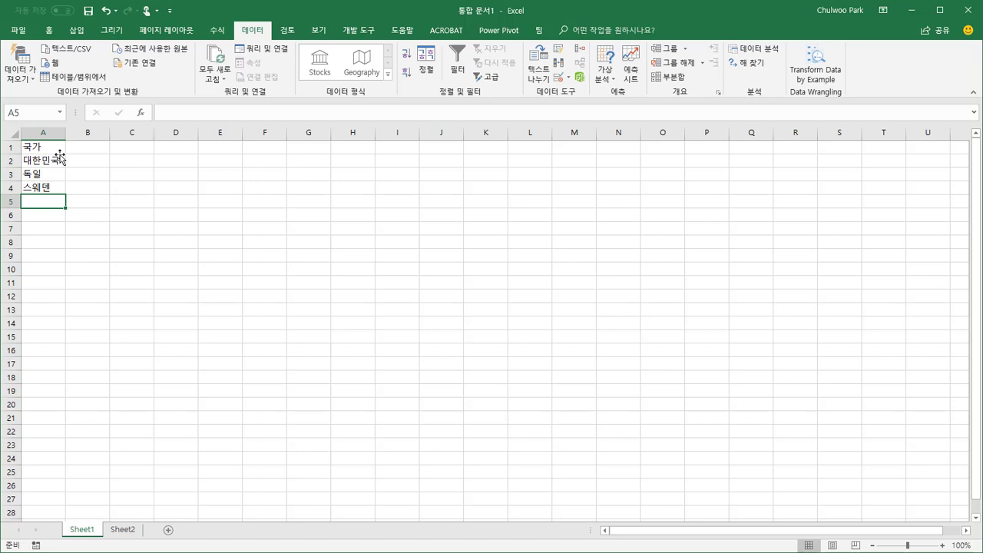
type("멕시코")
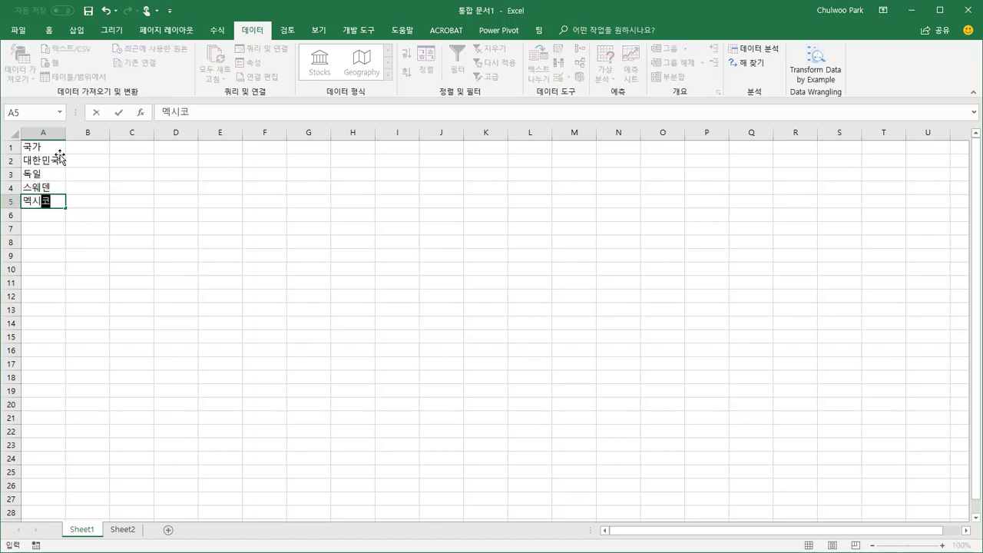
key("Return")
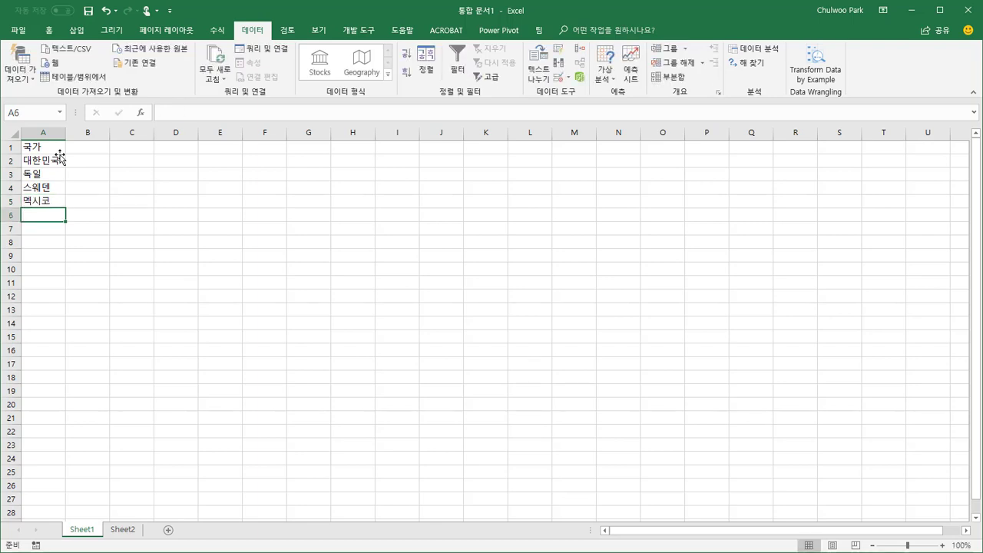
Add 중국, 일본 and 미국 in A6:A8, then select the whole range A1:A8
type("중국")
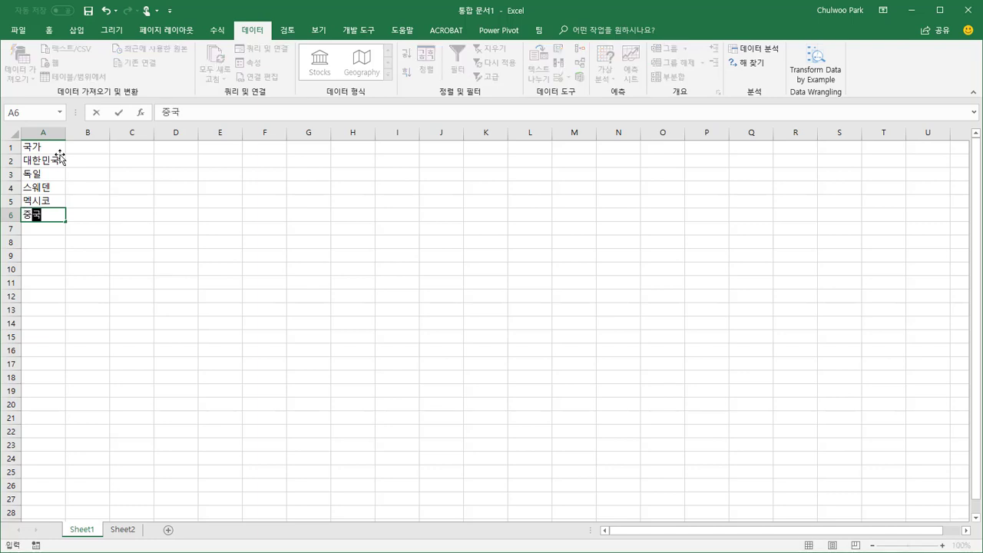
key("Return")
type("일본")
key("Return")
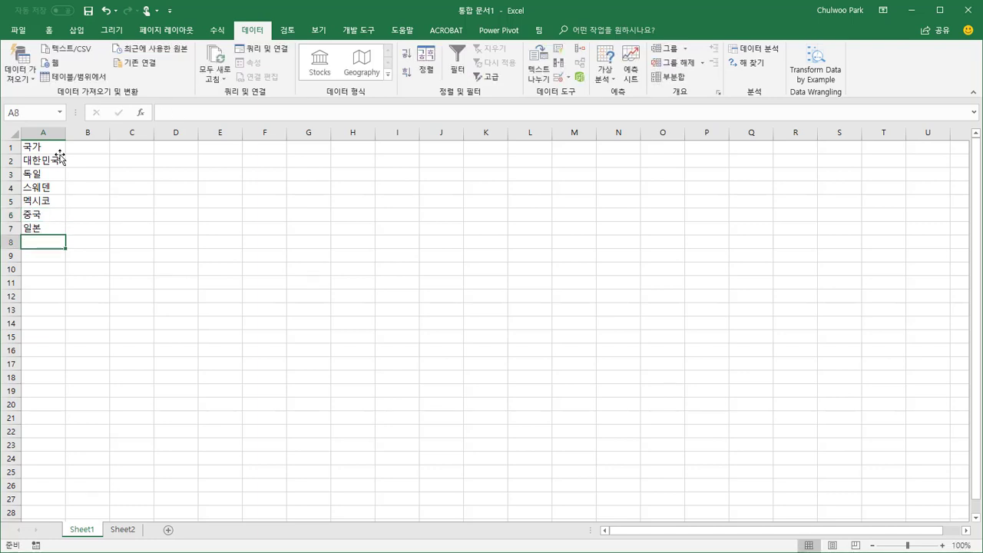
type("미구")
key("Return")
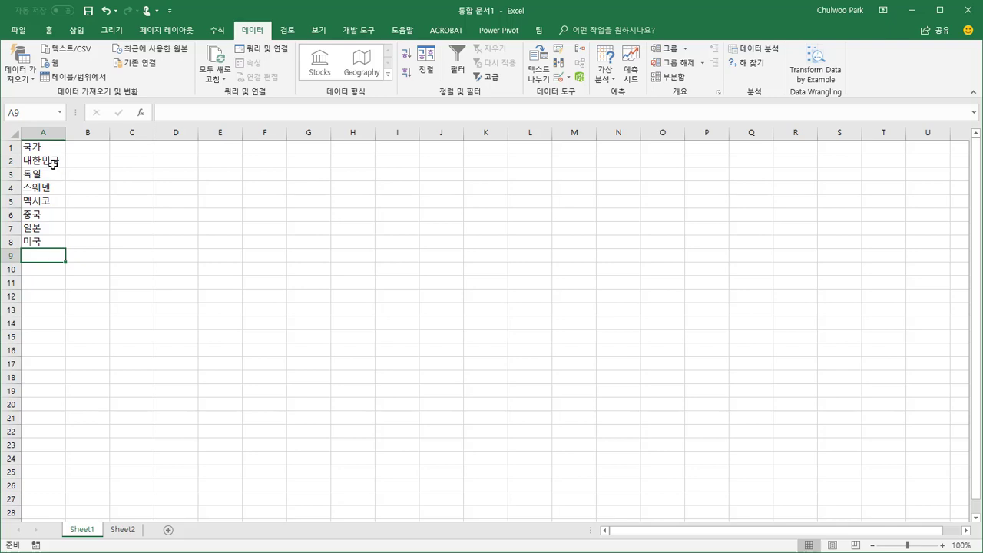
left_click_drag(51, 162, 42, 243)
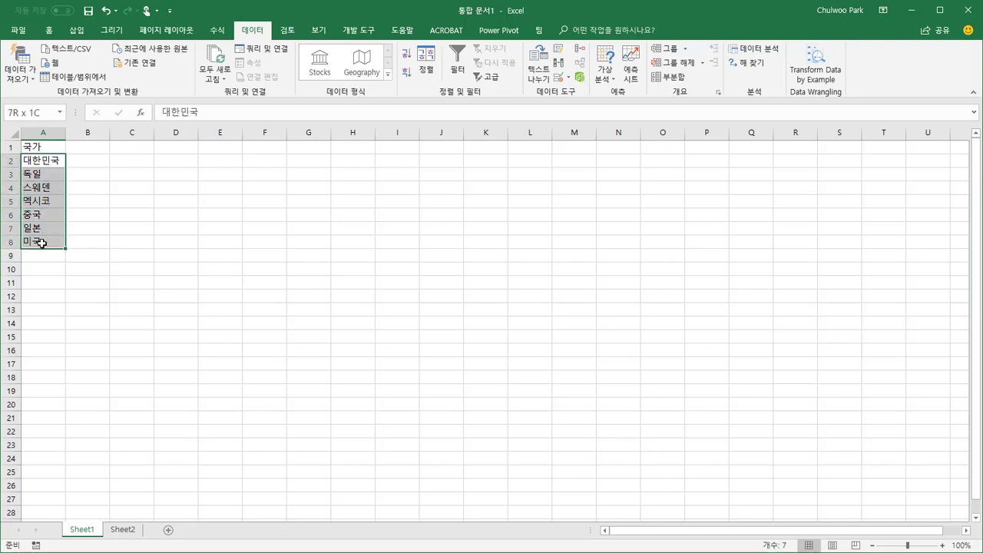
left_click_drag(44, 147, 40, 242)
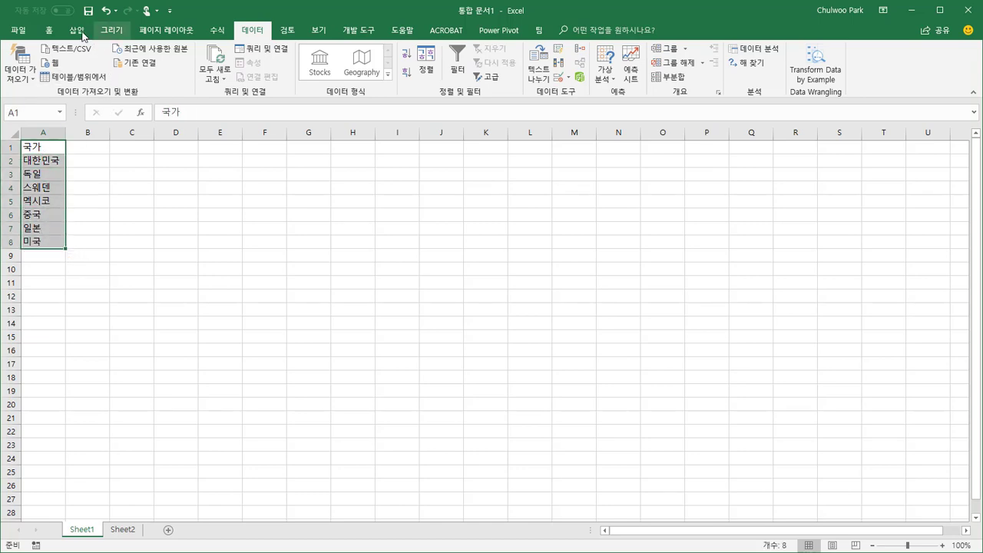
Make A1:A8 a table with 국가 as its header row, then select only names A2:A8
left_click(79, 32)
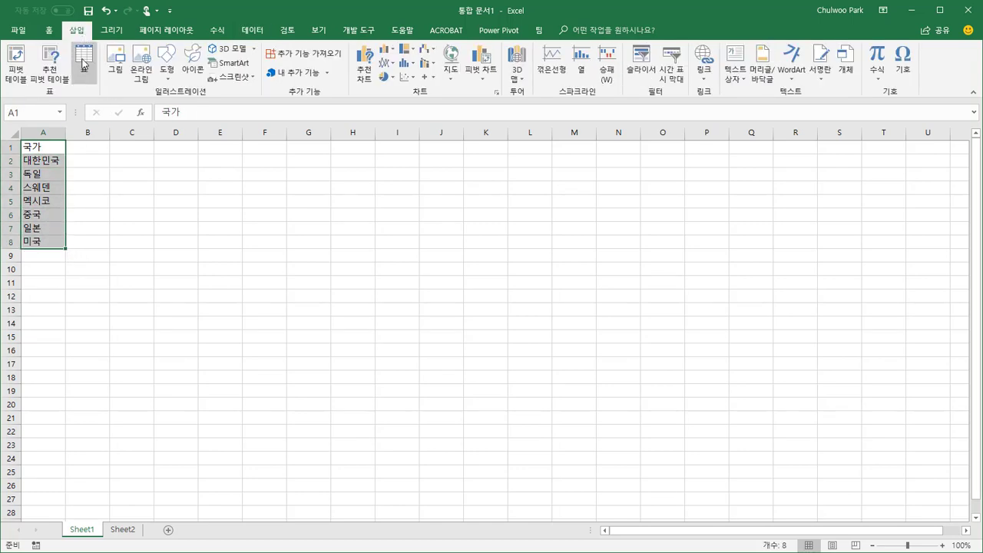
left_click(84, 68)
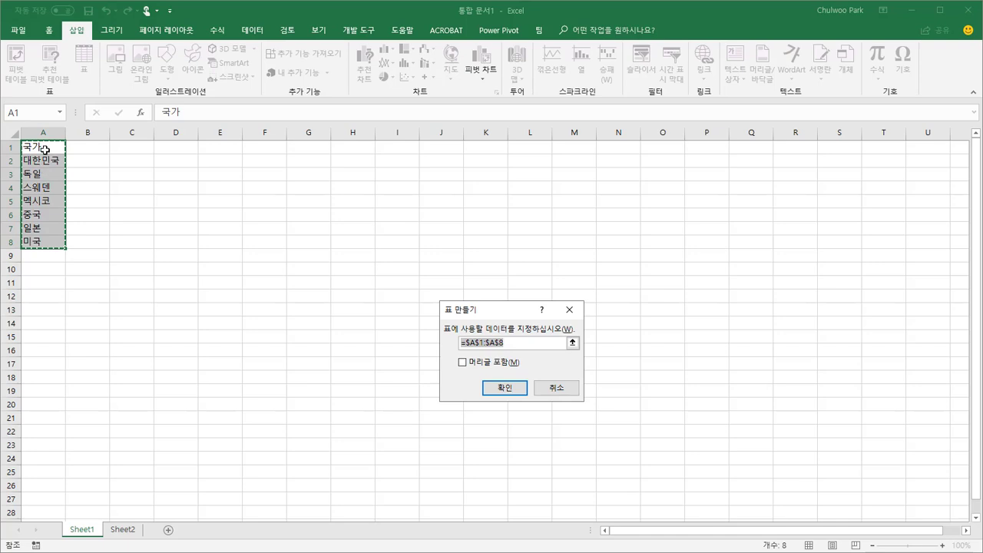
left_click(462, 363)
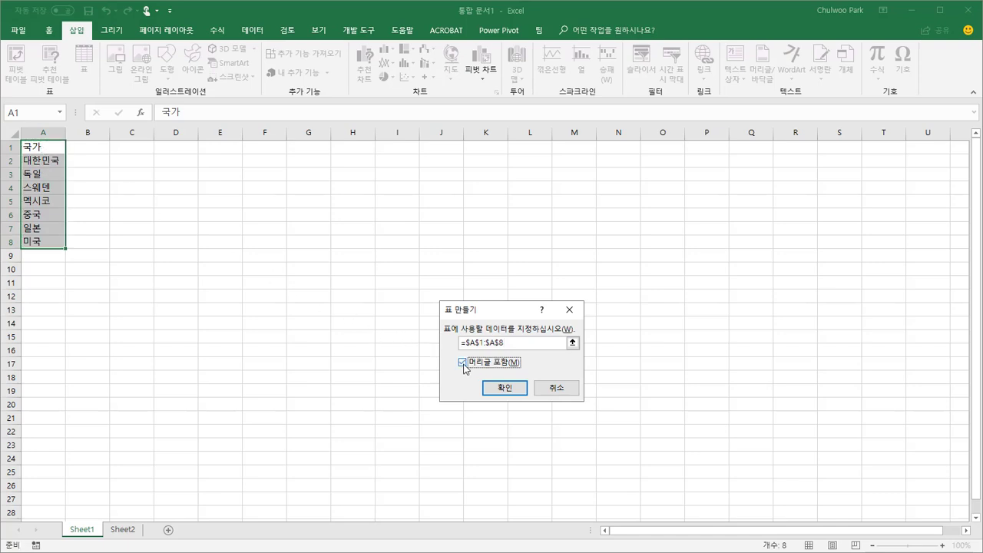
left_click(507, 389)
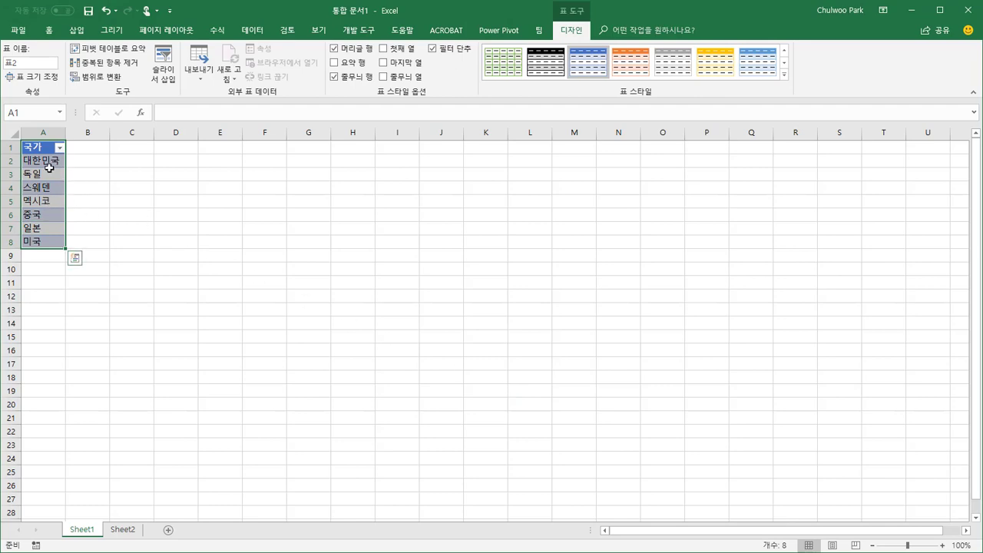
left_click(49, 164)
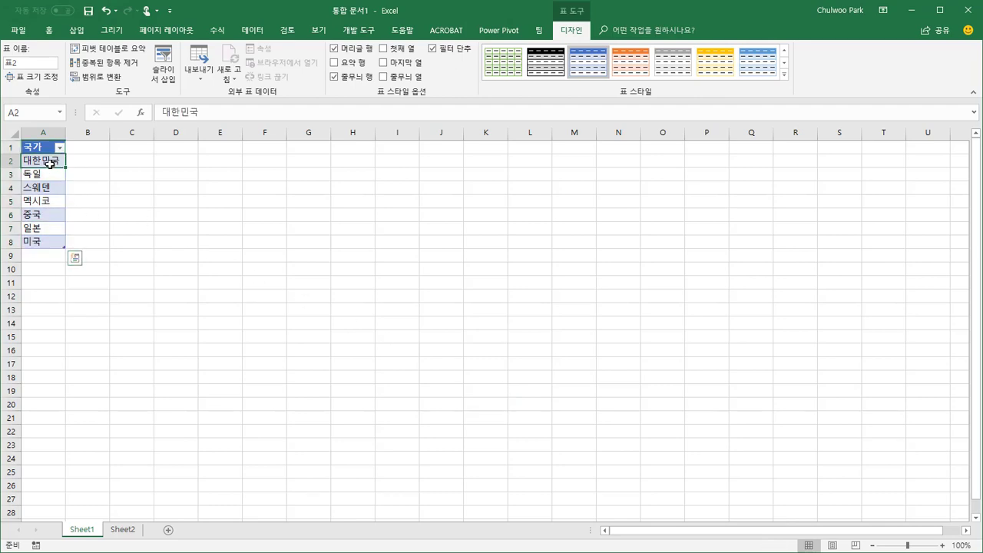
left_click_drag(49, 168, 43, 242)
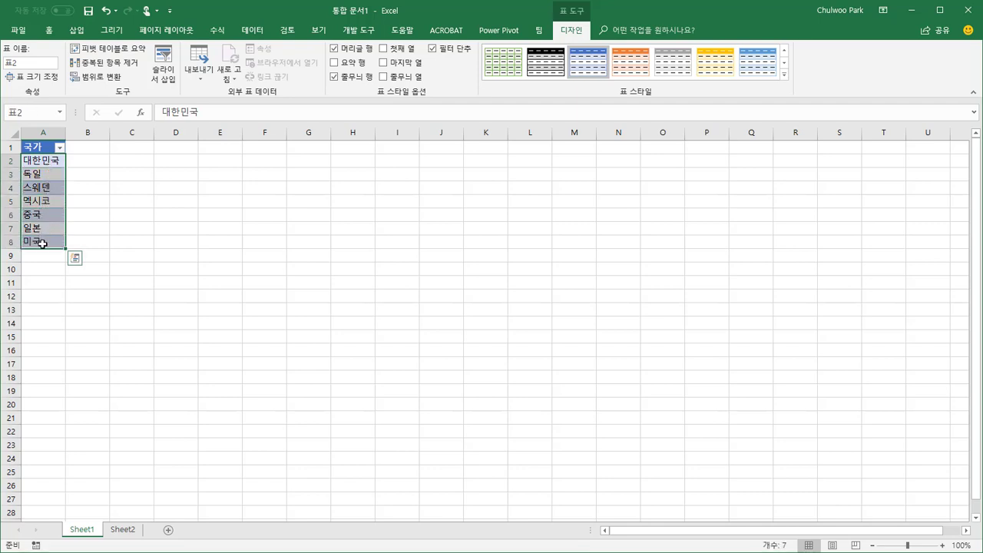
Convert A2:A8 to the Geography data type and check the China and 일본 entries
left_click(253, 31)
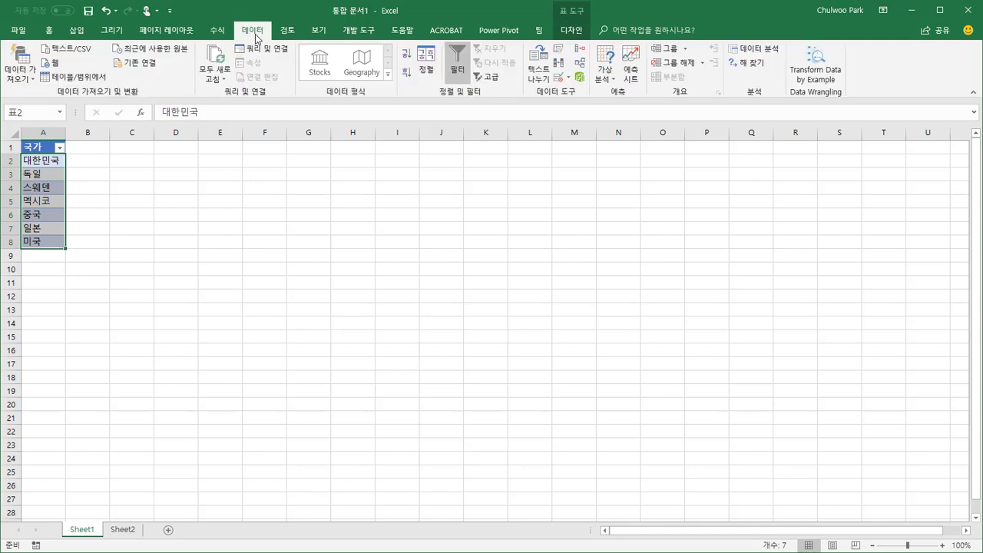
left_click(365, 73)
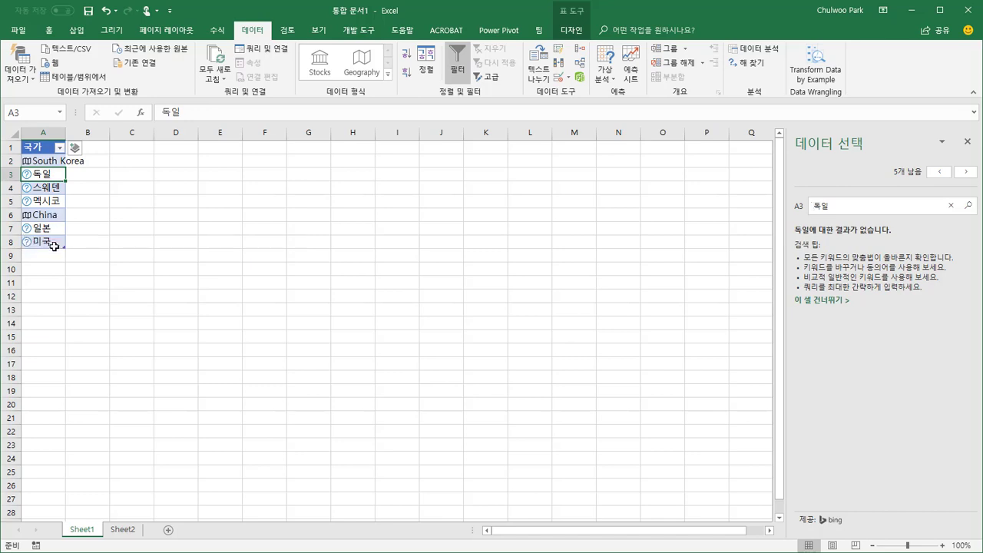
left_click(52, 221)
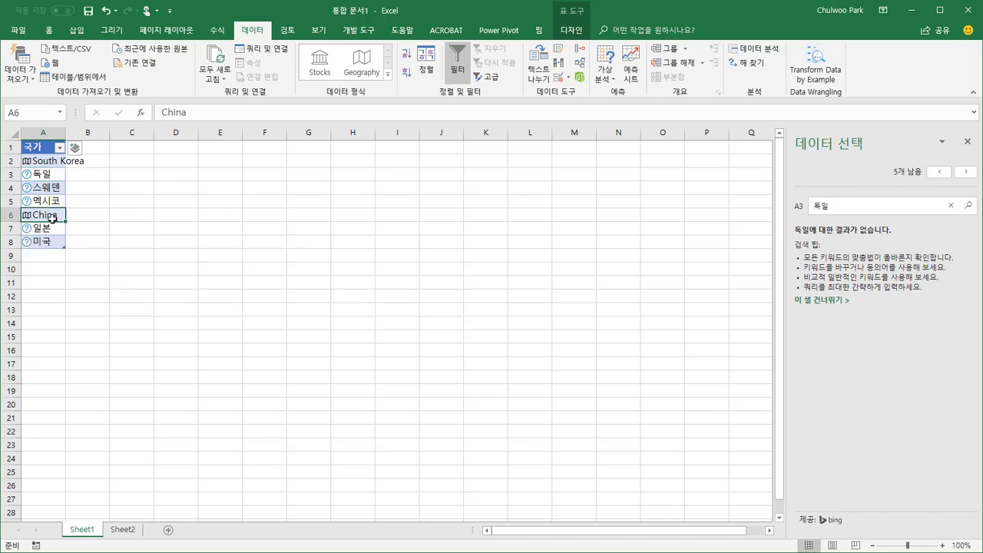
left_click(53, 228)
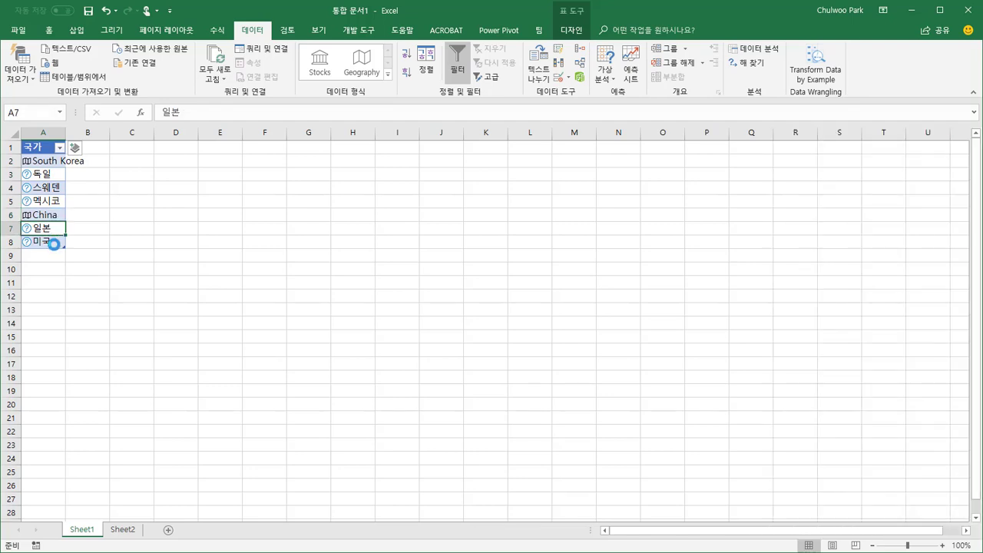
Go through each entry from A2 to A8 to see which countries were recognised
left_click(50, 167)
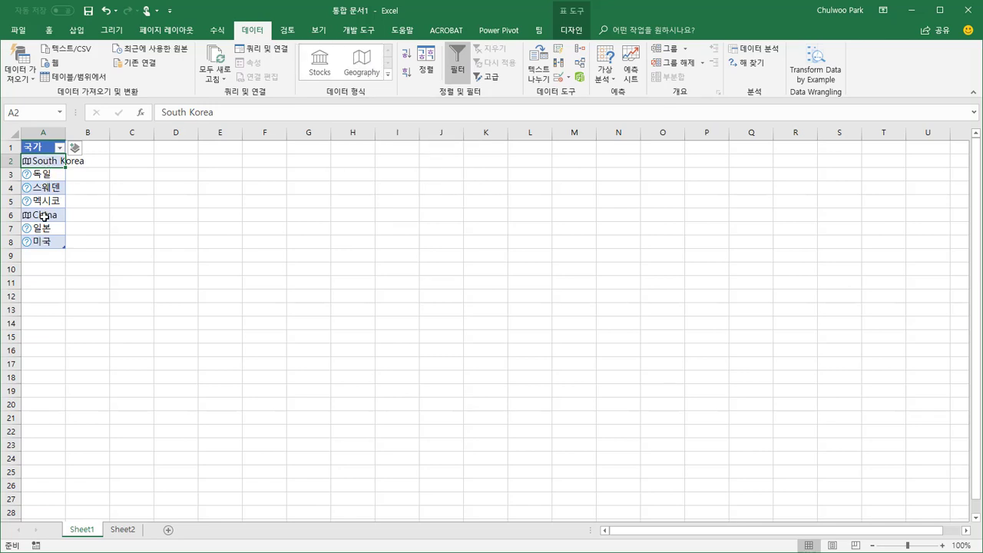
left_click(41, 174)
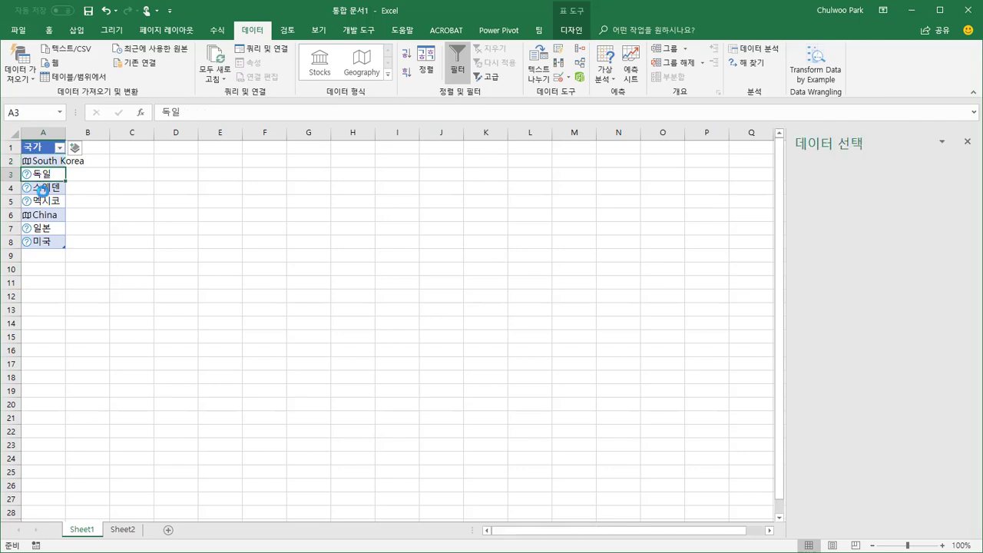
left_click(43, 187)
left_click(44, 201)
left_click(47, 215)
left_click(46, 229)
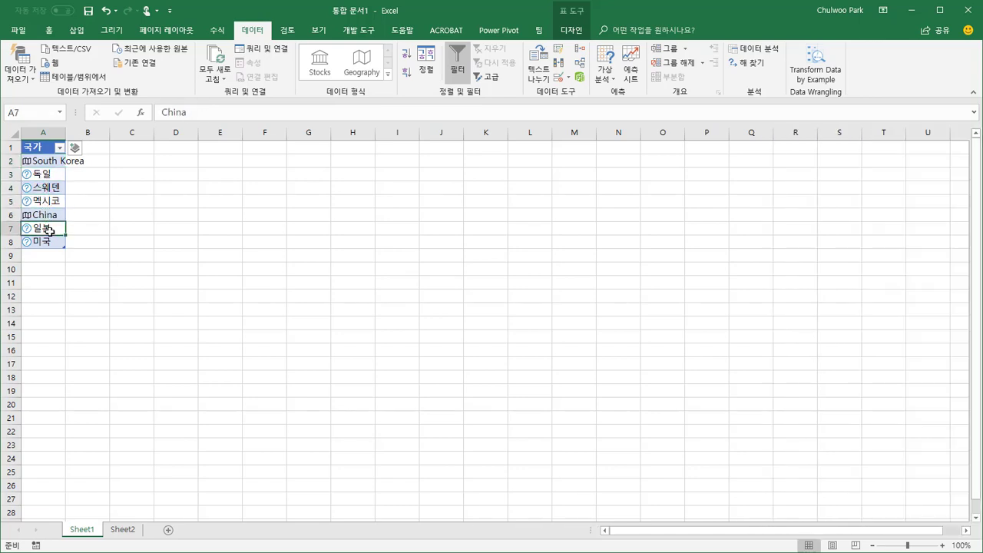
left_click(49, 242)
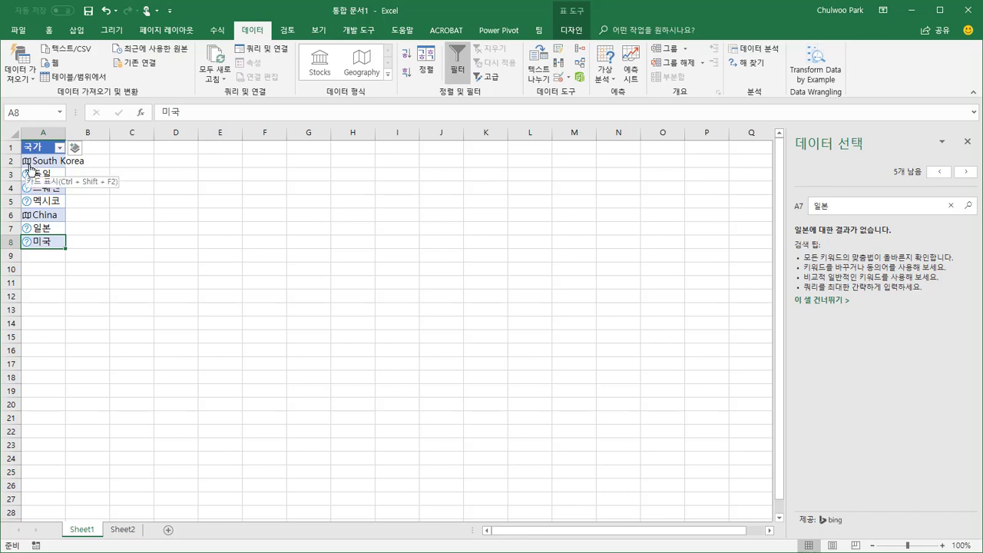
View the South Korea and China data cards, then open the Data Selector for 독일 in A3
left_click(31, 163)
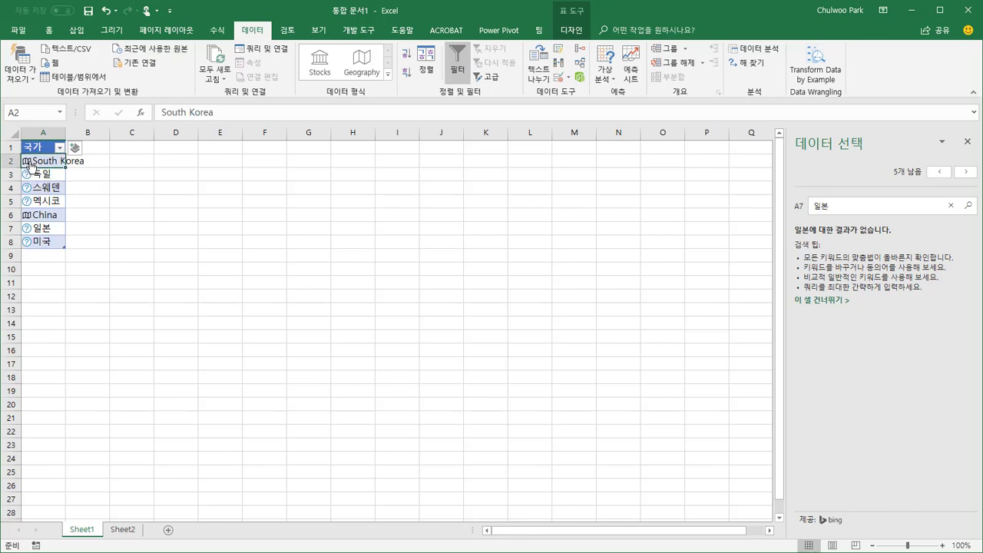
left_click(30, 164)
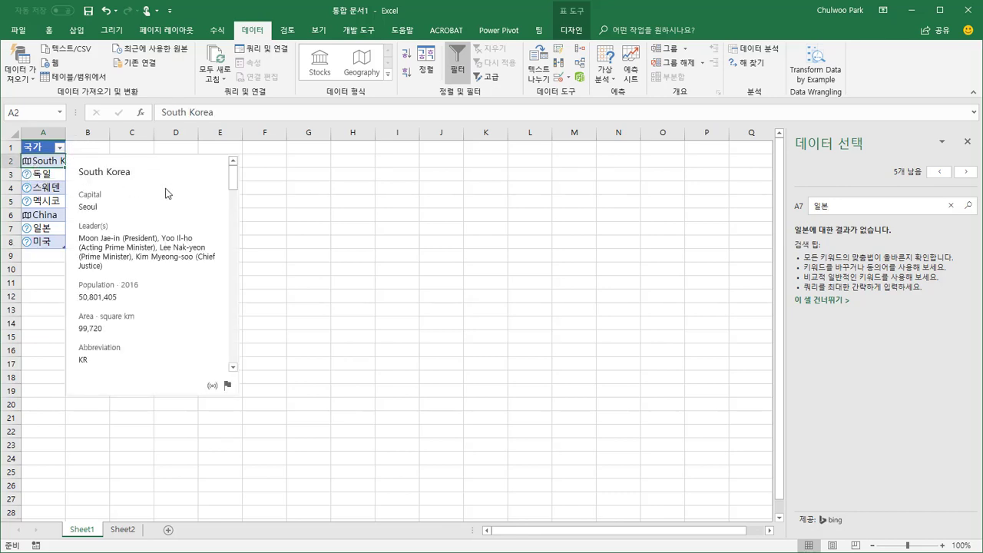
mouse_move(232, 182)
left_mouse_down()
mouse_move(232, 367)
mouse_move(234, 178)
left_mouse_up()
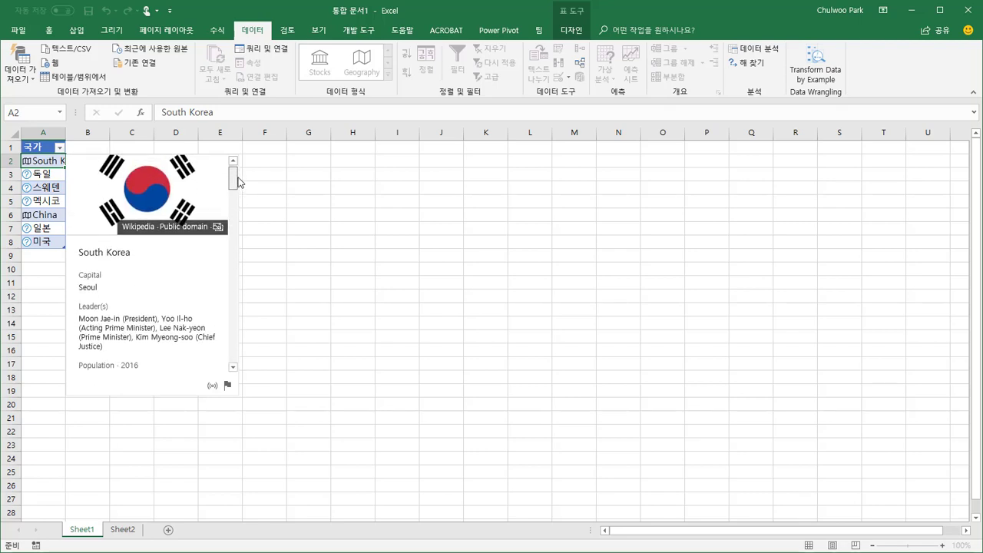
left_click(25, 218)
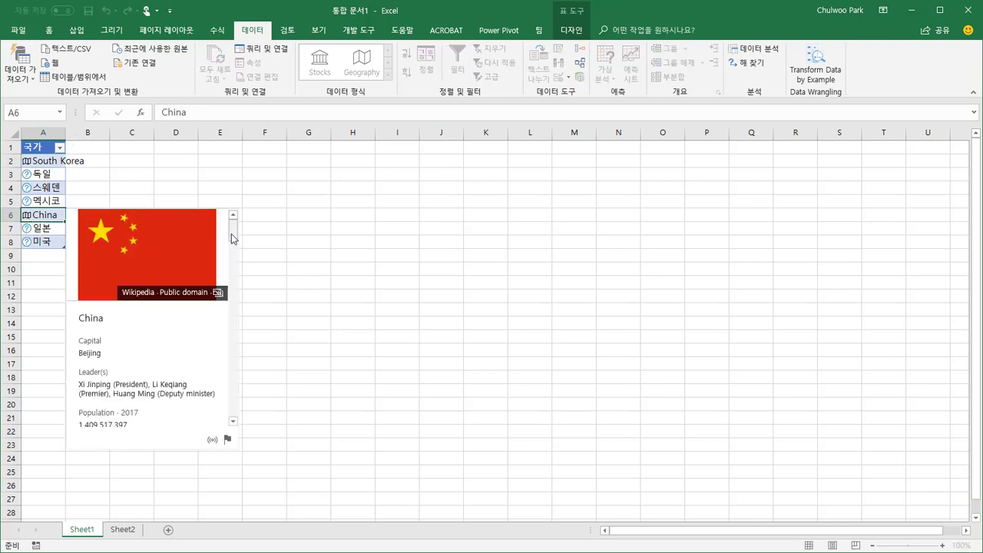
left_click_drag(231, 233, 233, 411)
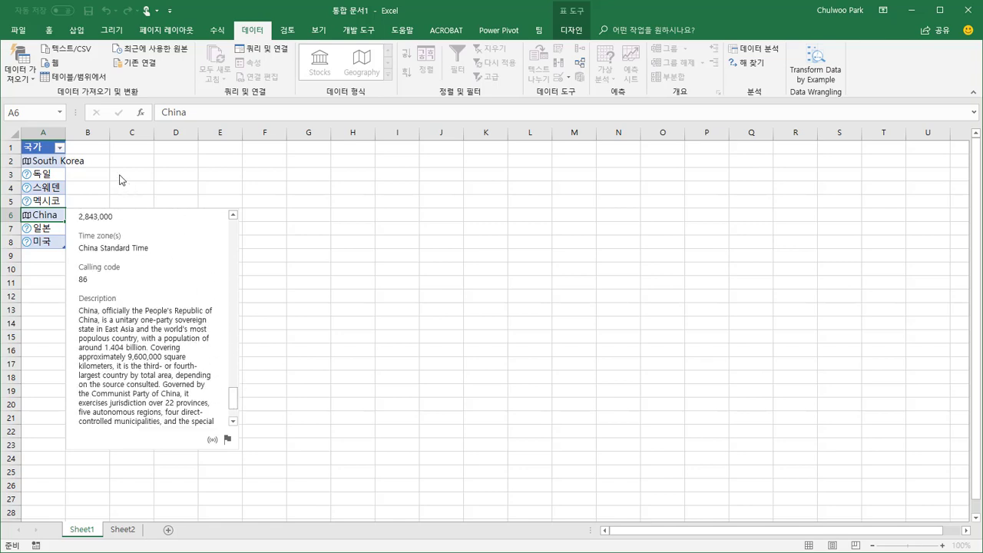
key("Escape")
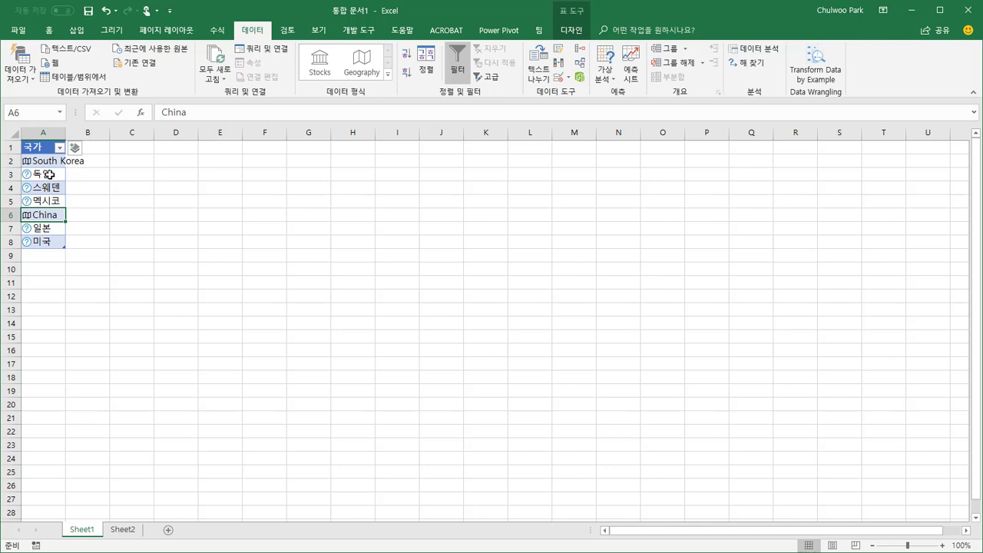
left_click(55, 175)
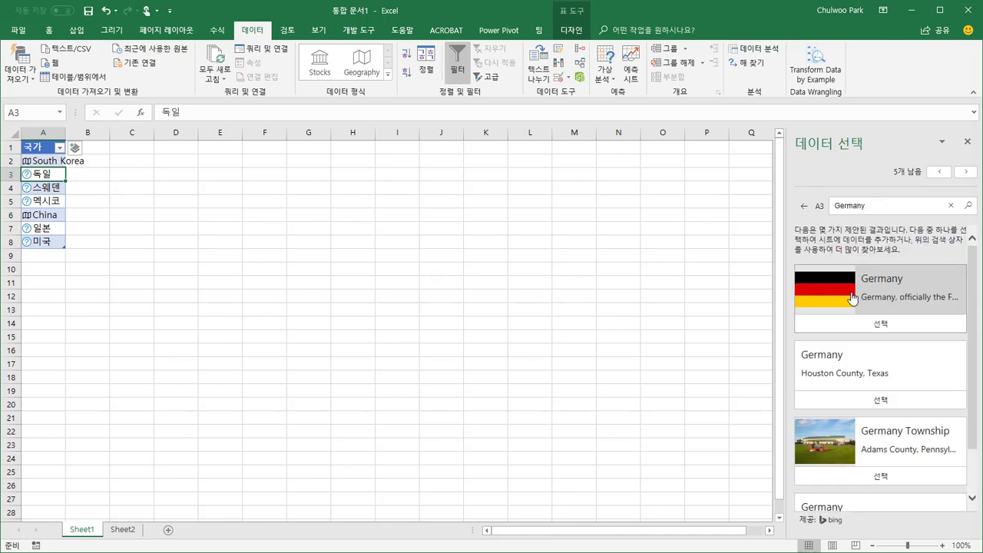
Link 독일 to the Germany record and 스웨덴 to the Sweden record
left_click(850, 299)
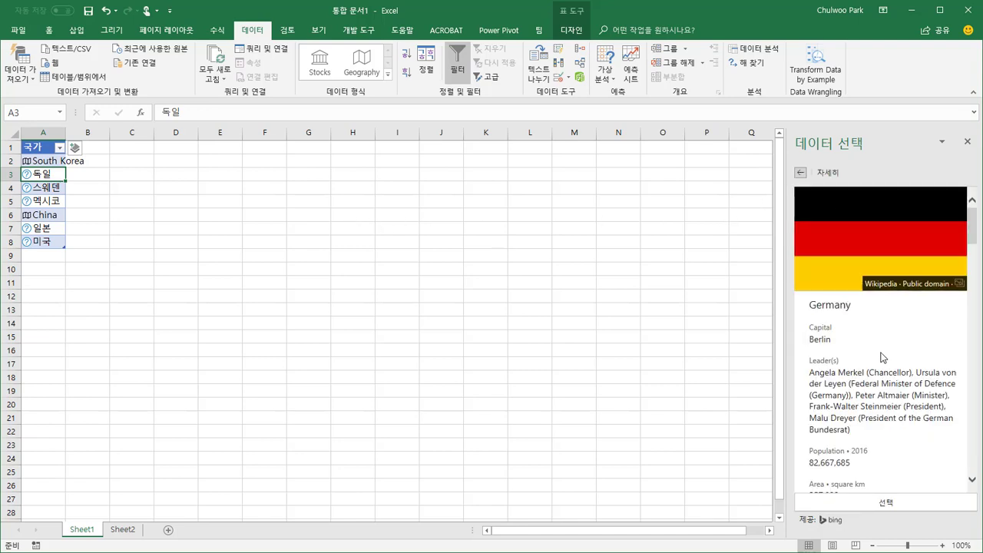
scroll(883, 357, "down", 2)
scroll(883, 357, "down", 2)
scroll(883, 357, "down", 2)
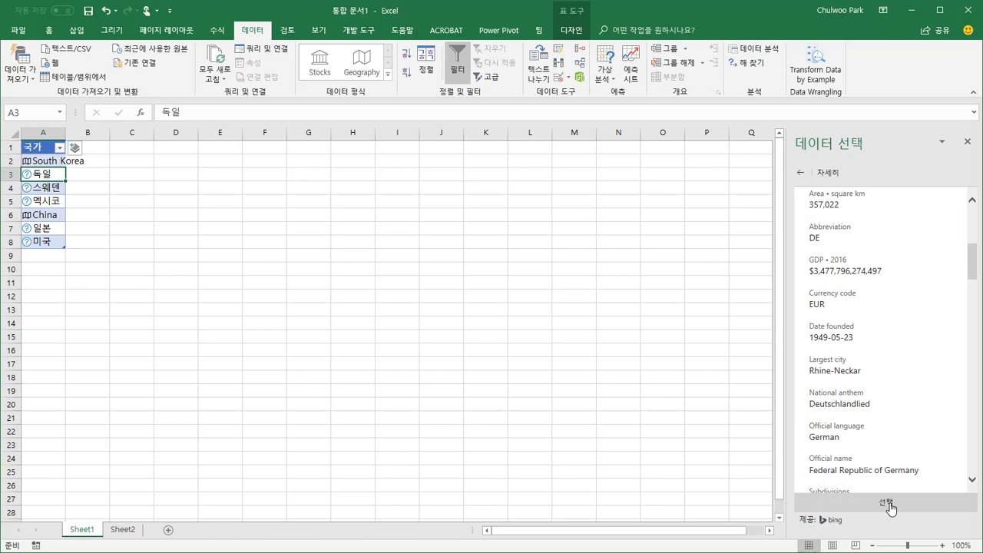
left_click(886, 502)
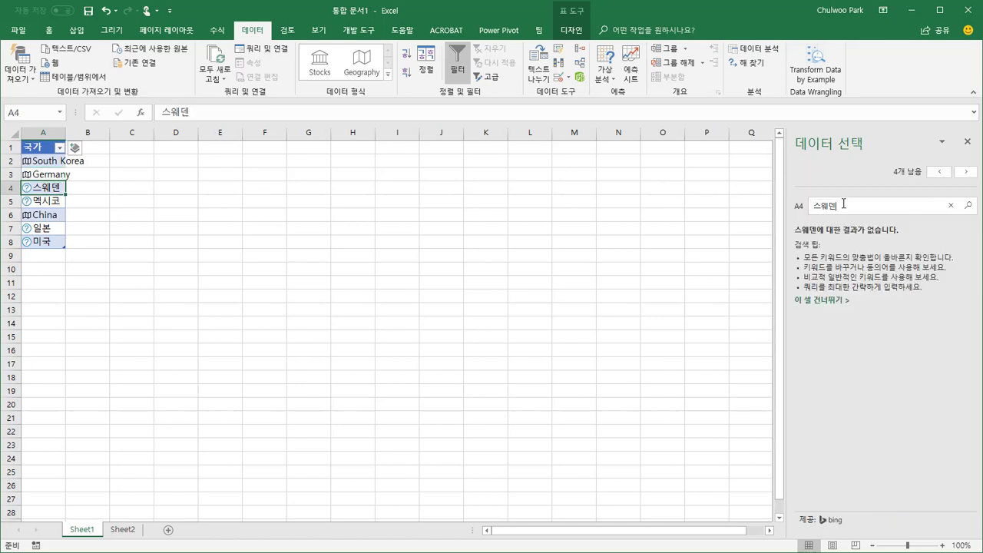
left_click_drag(843, 203, 715, 204)
type("Sweden")
key("Return")
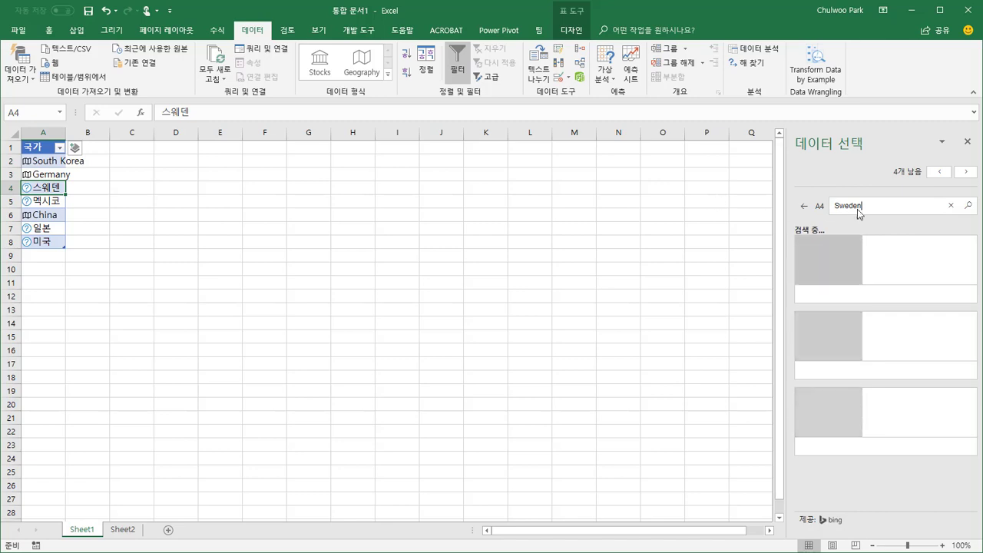
left_click(883, 287)
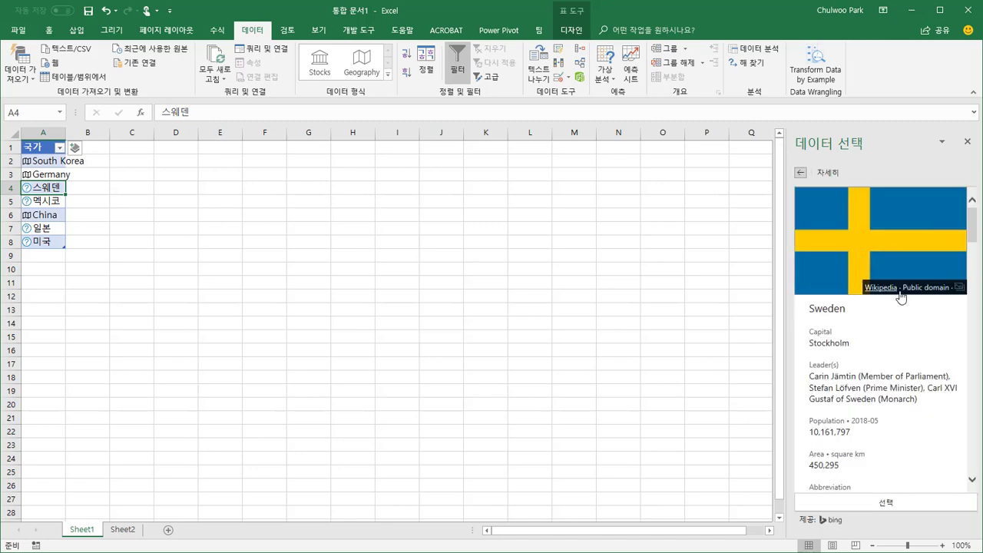
scroll(977, 285, "down", 10)
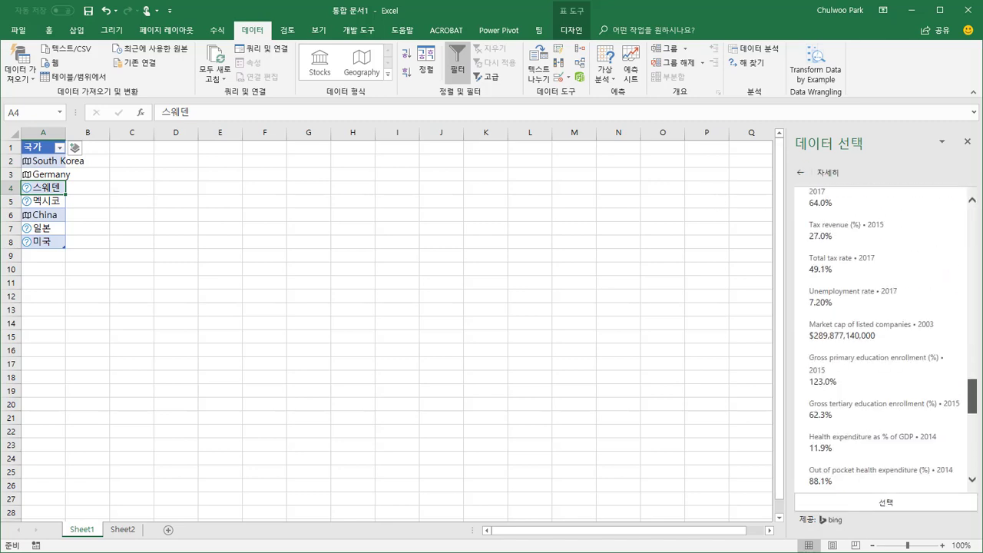
left_click(896, 504)
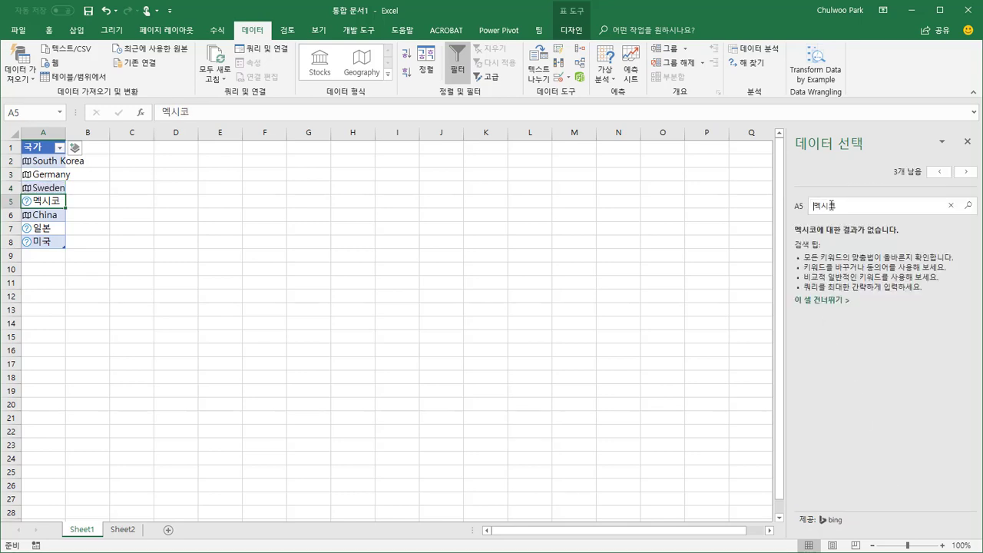
Link A5 to Mexico, 일본 to Japan, and 미국 to United States
type("Mexi")
type("co")
key("Return")
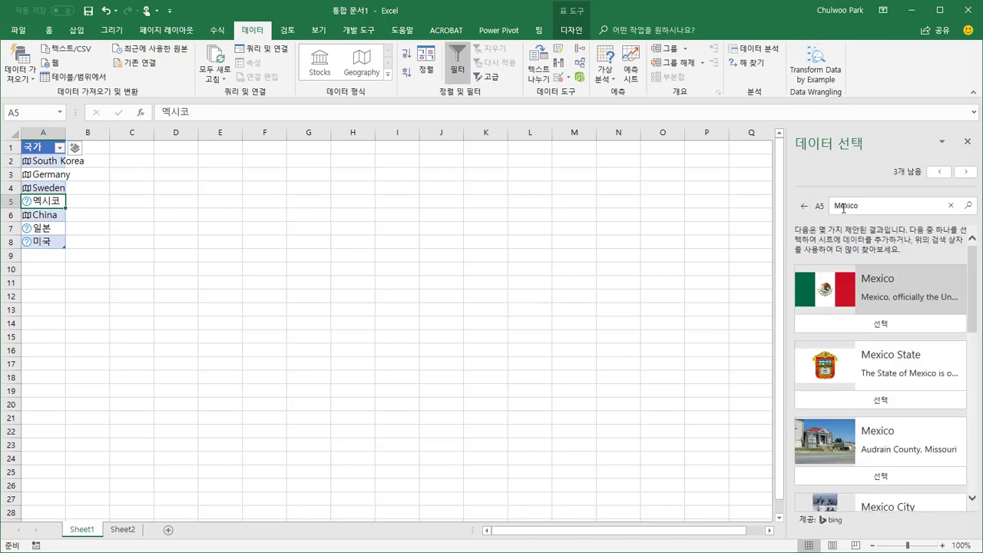
left_click(887, 323)
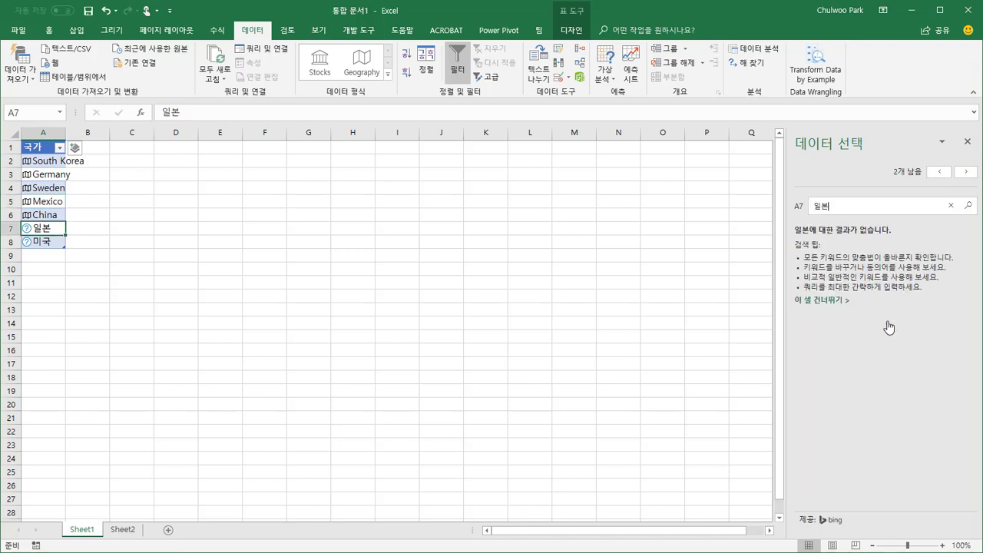
double_click(839, 209)
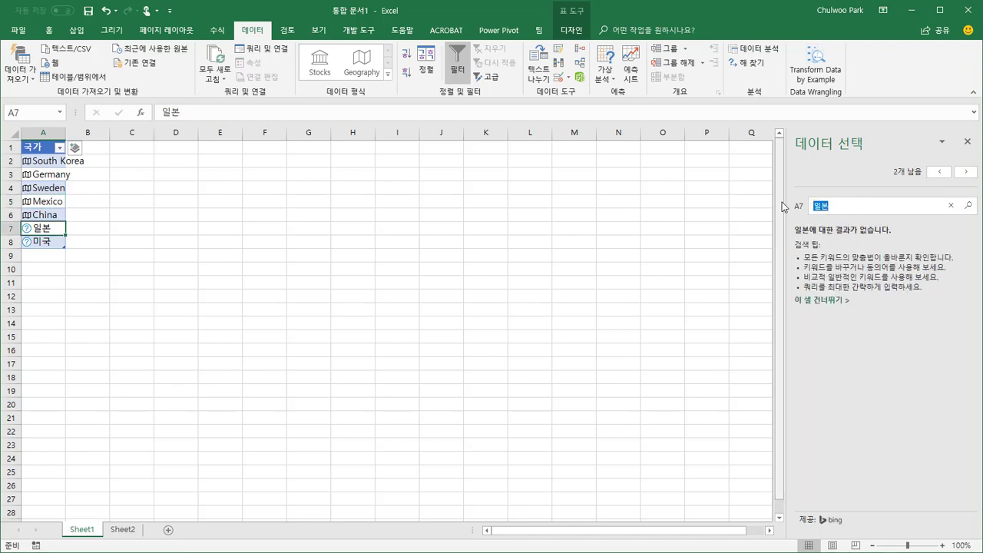
type("Japan")
key("Return")
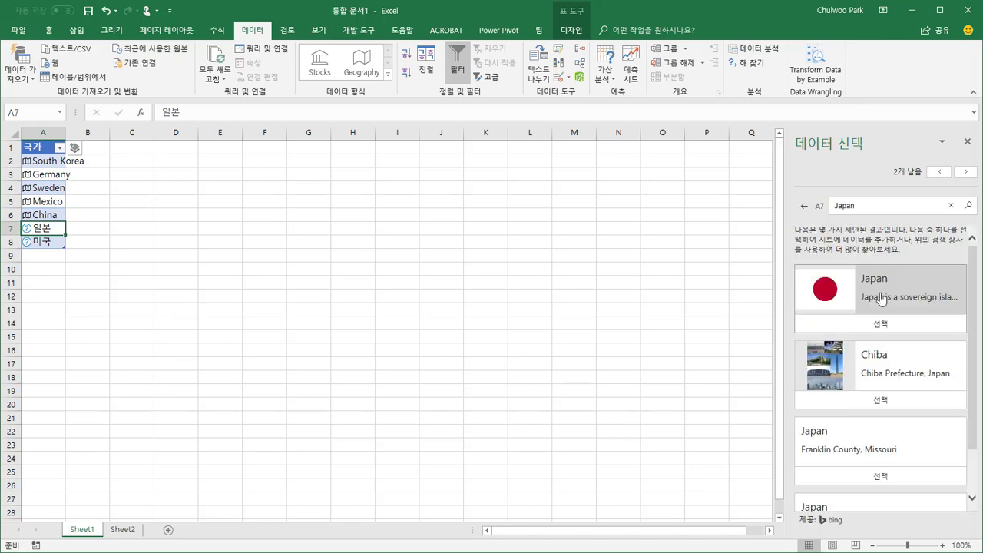
left_click(871, 325)
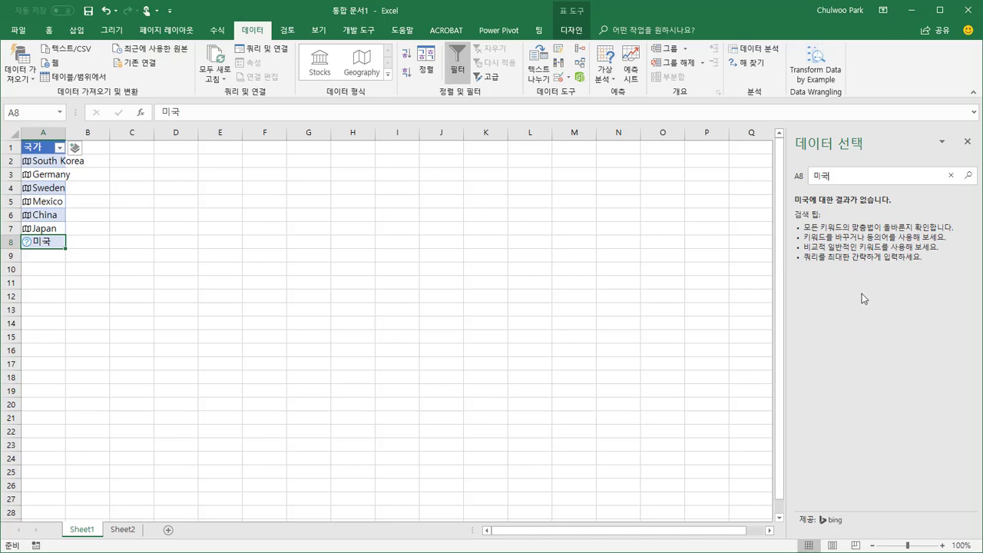
left_click(809, 175)
type("USA")
key("Return")
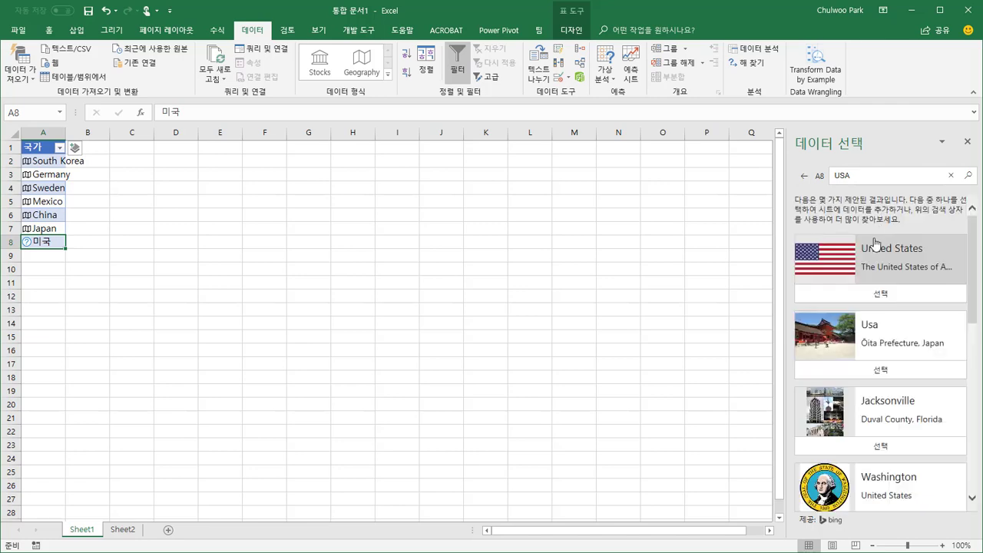
left_click(818, 292)
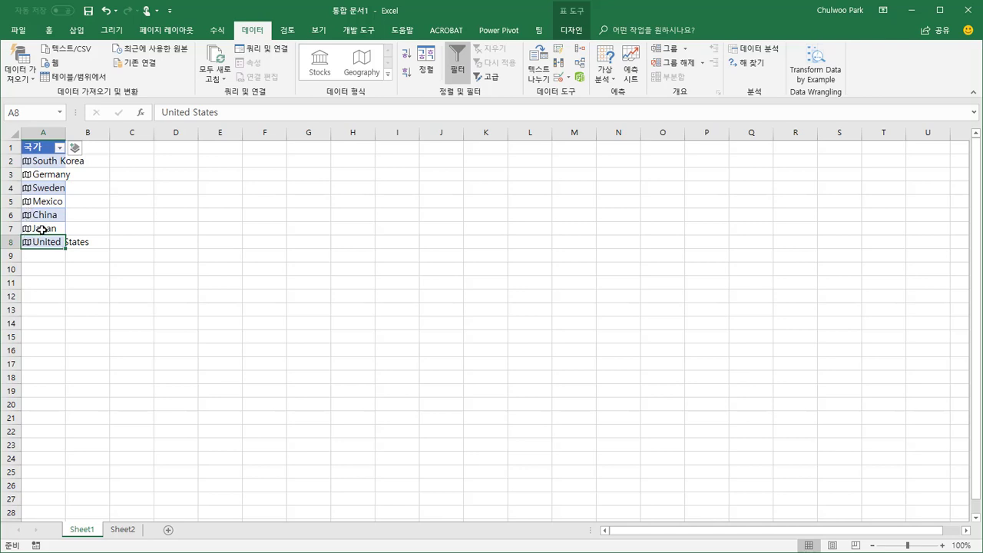
left_click(130, 530)
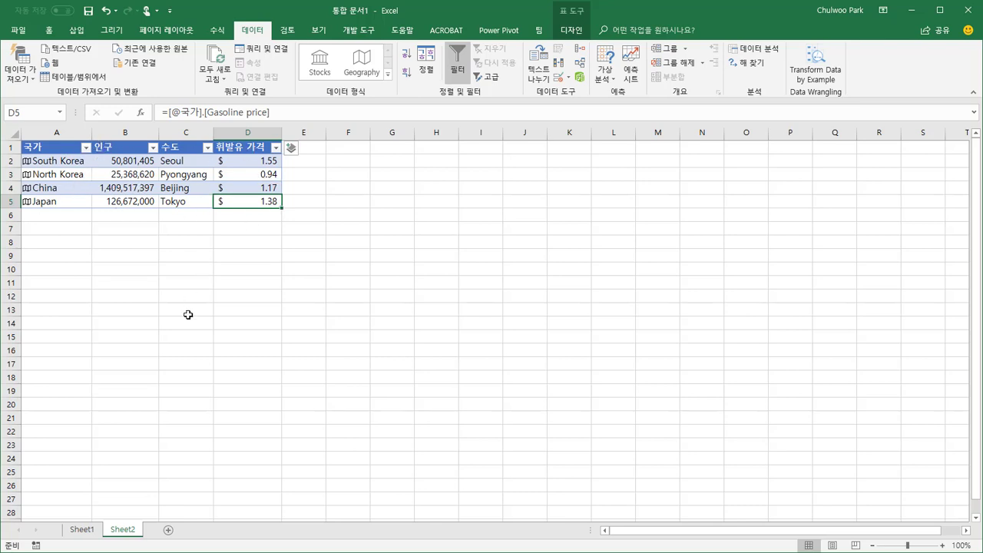
left_click(84, 529)
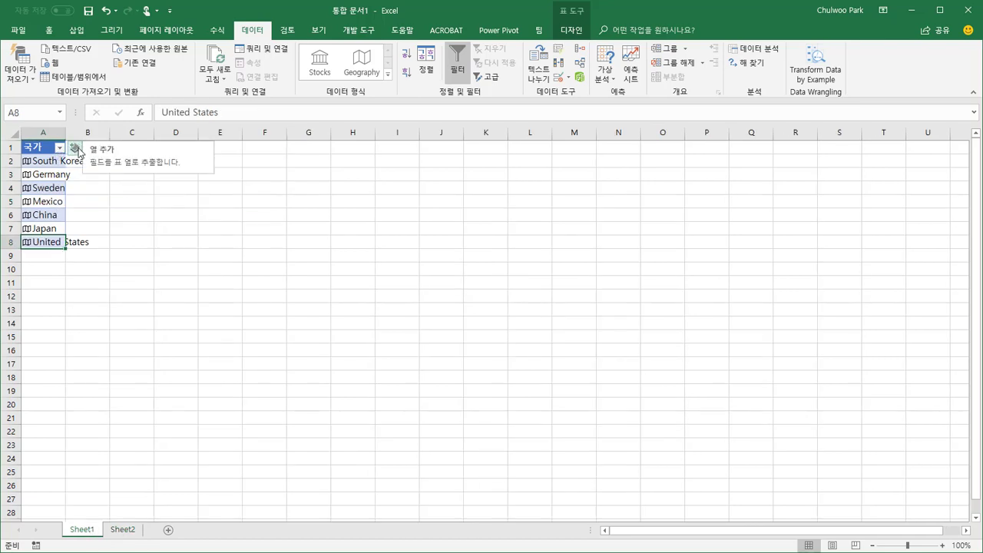
Add Abbreviation, Agricultural land (%) and Capital columns to the country table
left_click(75, 147)
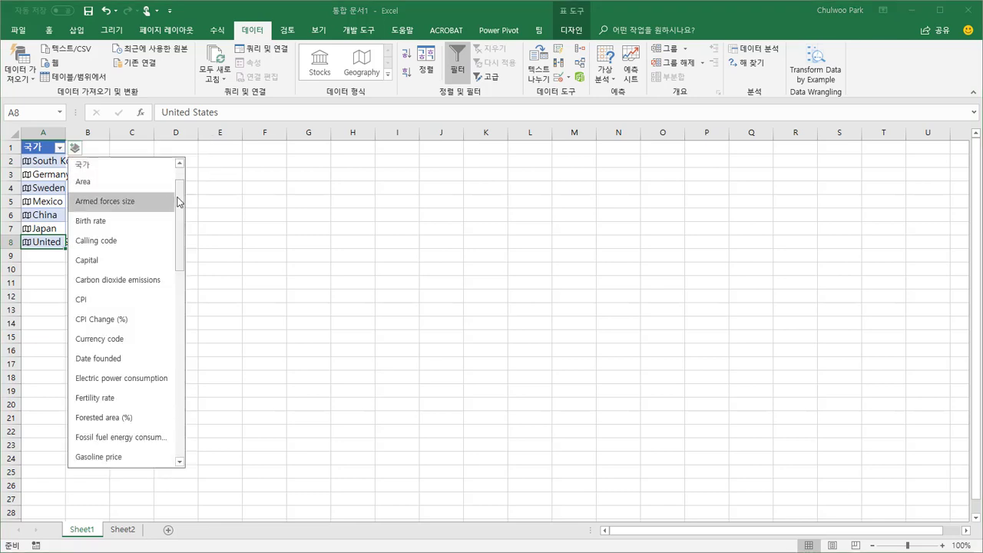
mouse_move(179, 201)
left_mouse_down()
mouse_move(182, 395)
mouse_move(182, 175)
left_mouse_up()
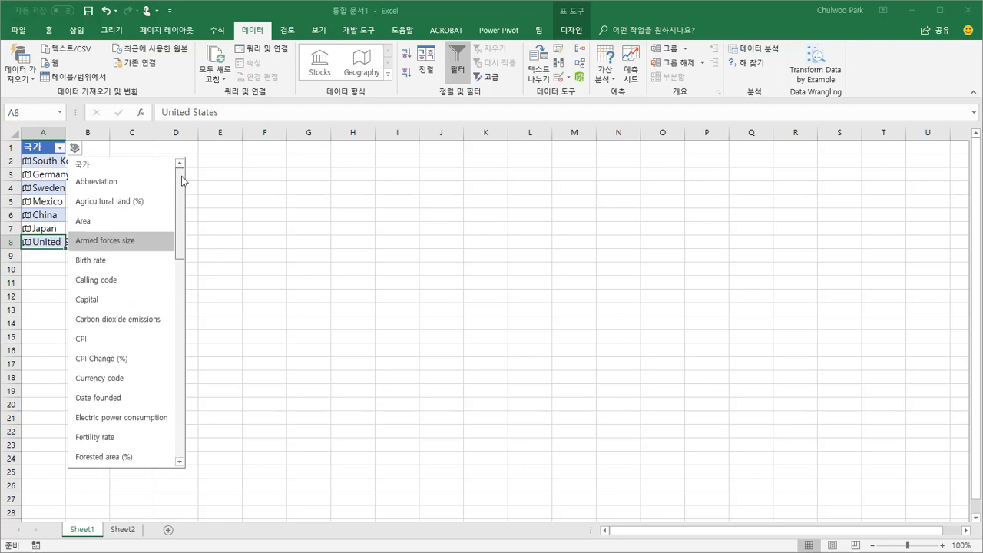
left_click(134, 189)
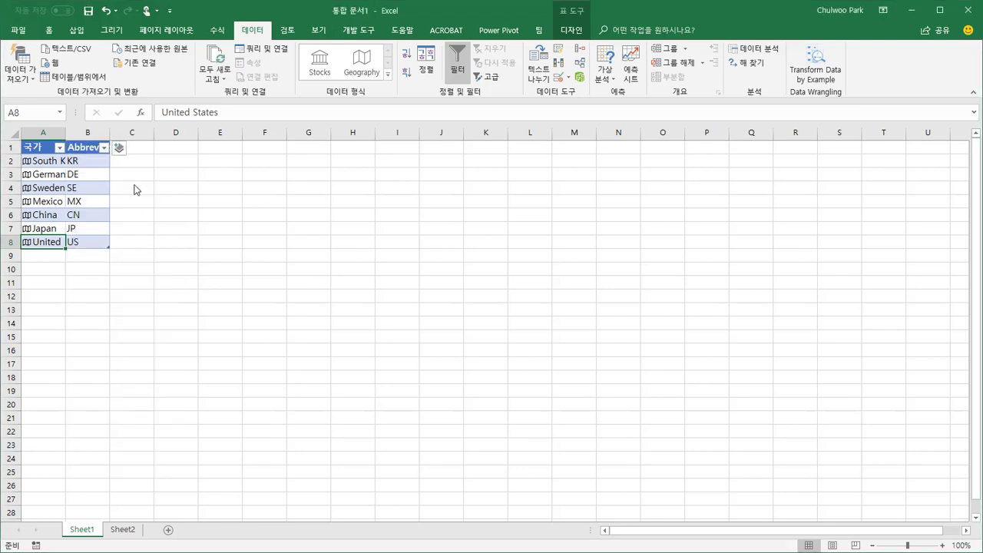
left_click(119, 147)
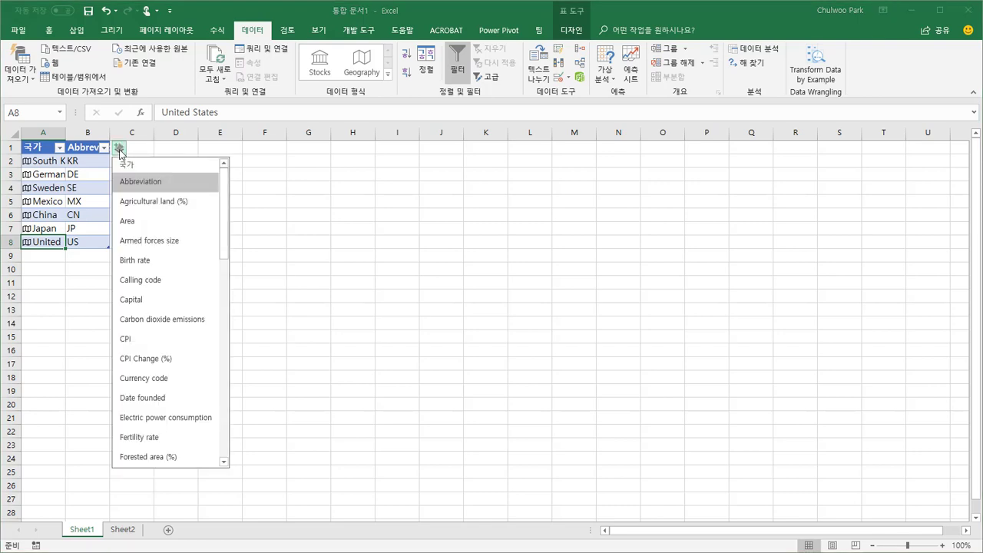
left_click(169, 202)
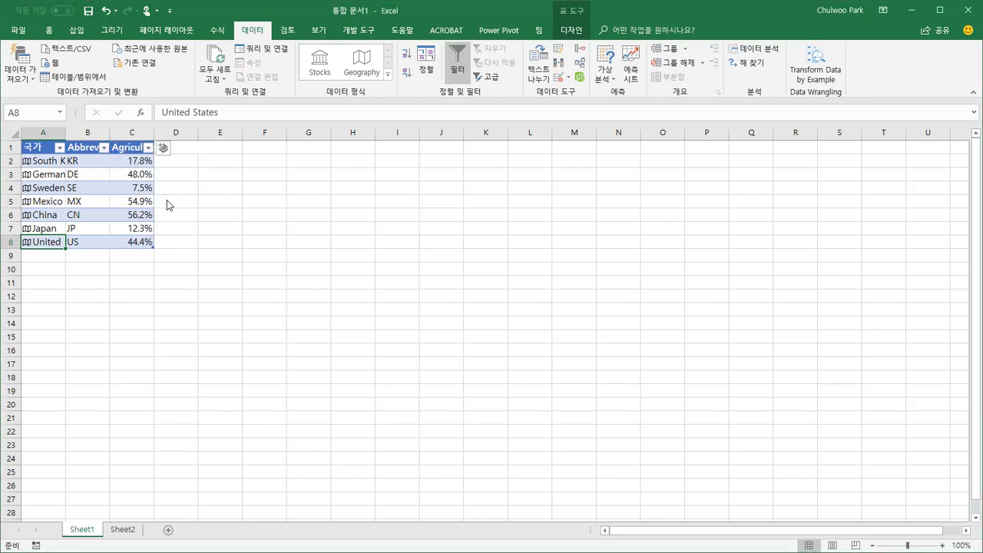
left_click(163, 147)
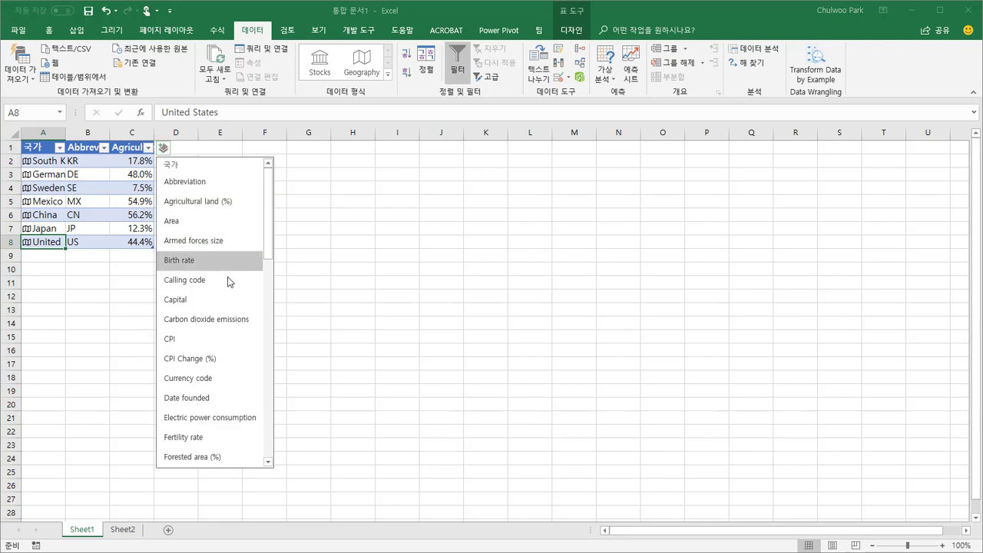
left_click(228, 300)
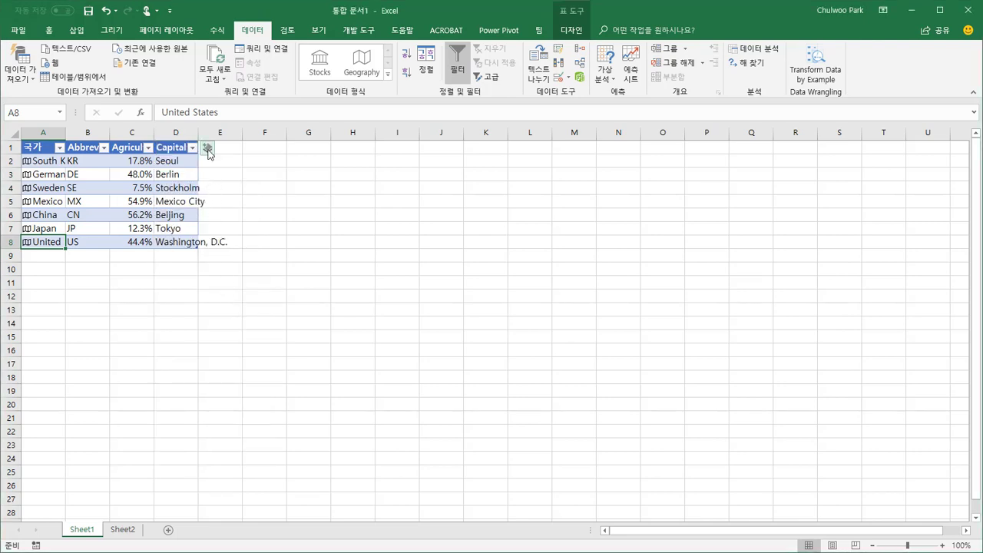
Add a Population column and autofit column E to show the numbers
left_click(207, 147)
left_click_drag(312, 212, 310, 339)
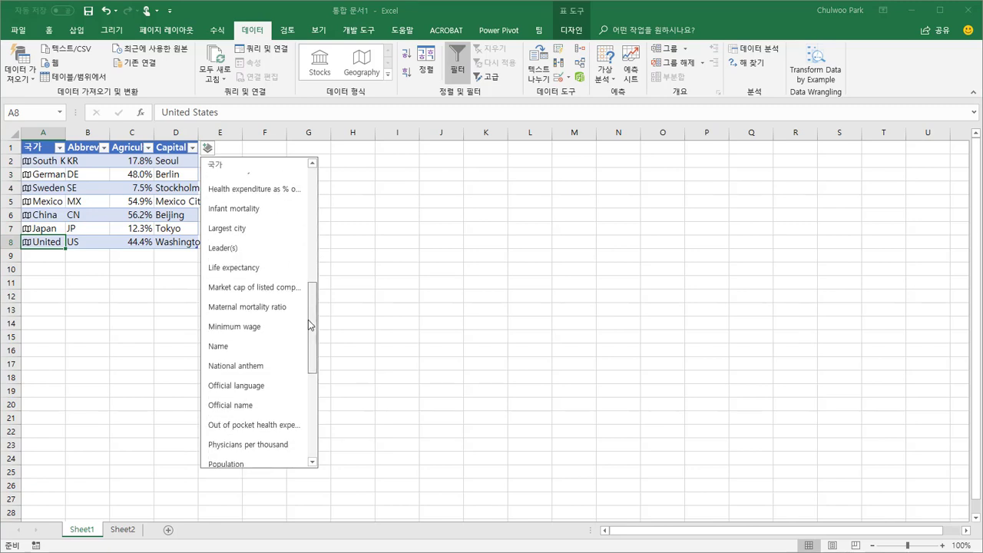
scroll(308, 334, "down", 1)
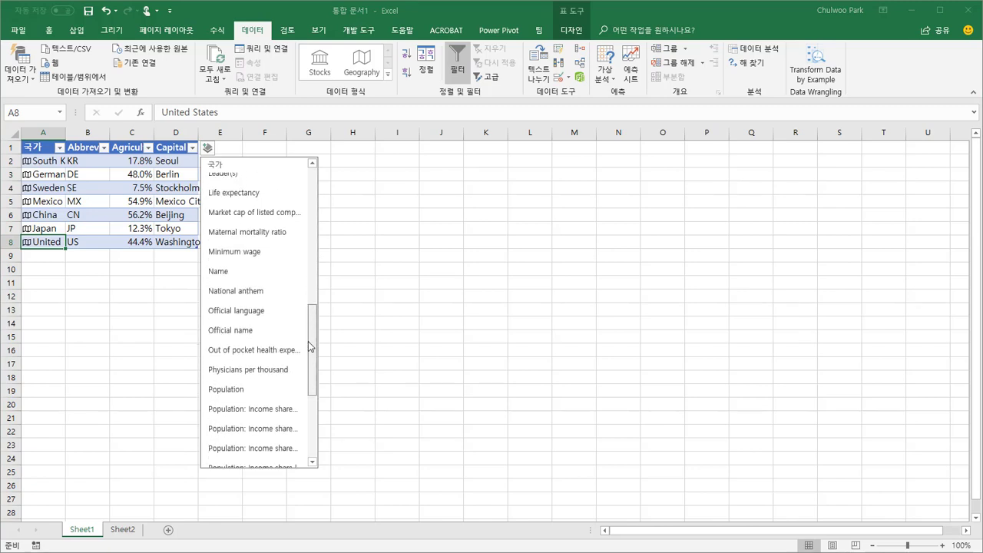
left_click(259, 379)
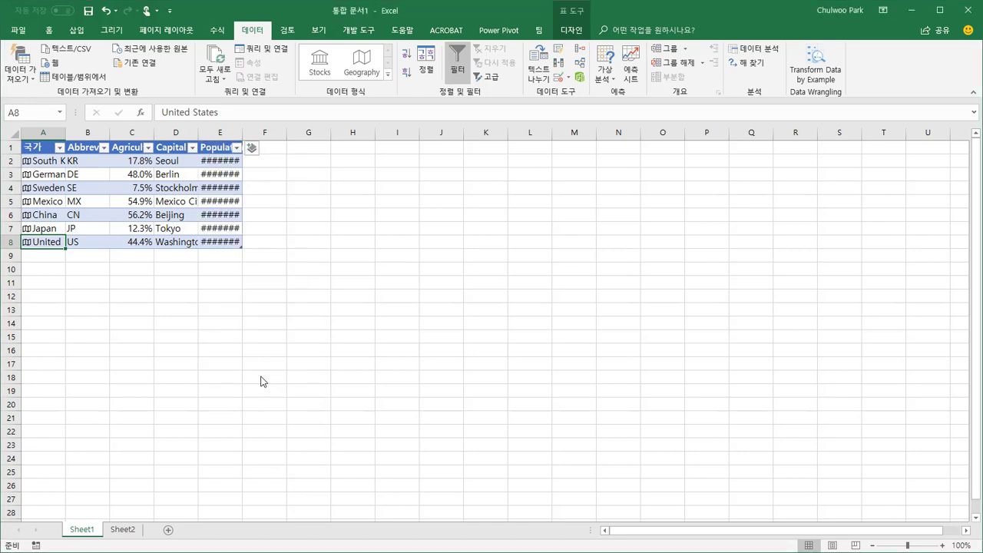
double_click(240, 129)
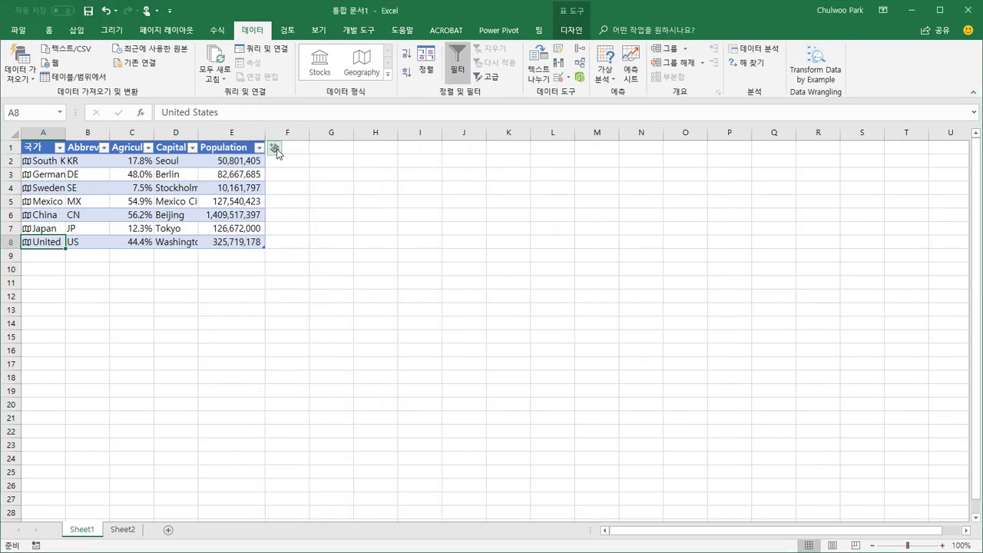
left_click(274, 148)
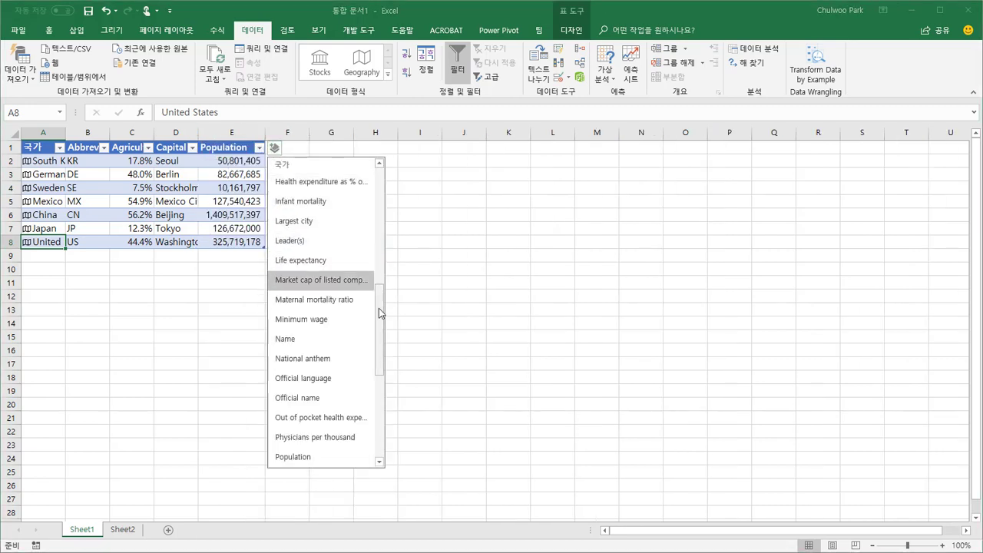
Add Gasoline price and Armed forces size columns, autofitting column G to its header
mouse_move(378, 312)
left_mouse_down()
mouse_move(380, 390)
mouse_move(387, 242)
left_mouse_up()
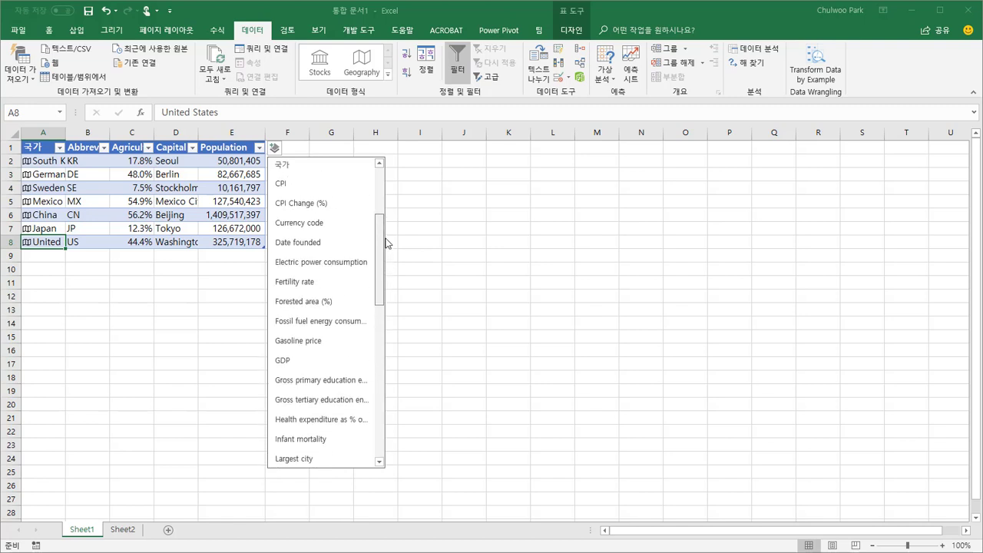
left_click(329, 342)
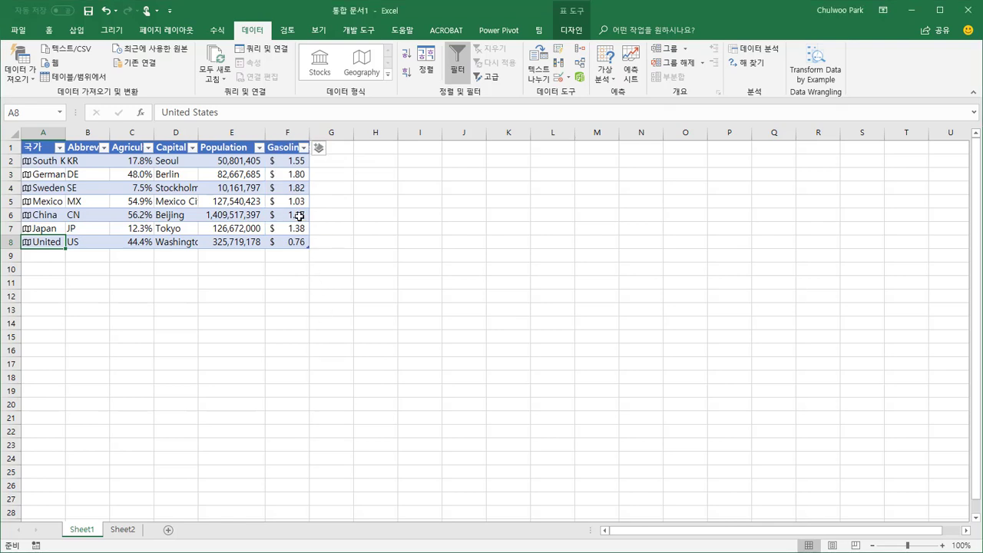
left_click(317, 148)
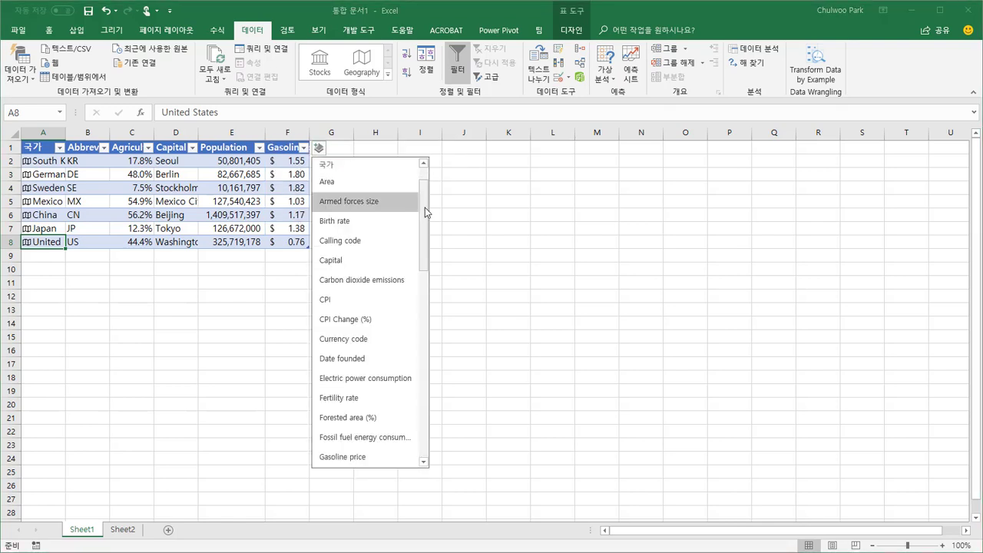
left_click(402, 203)
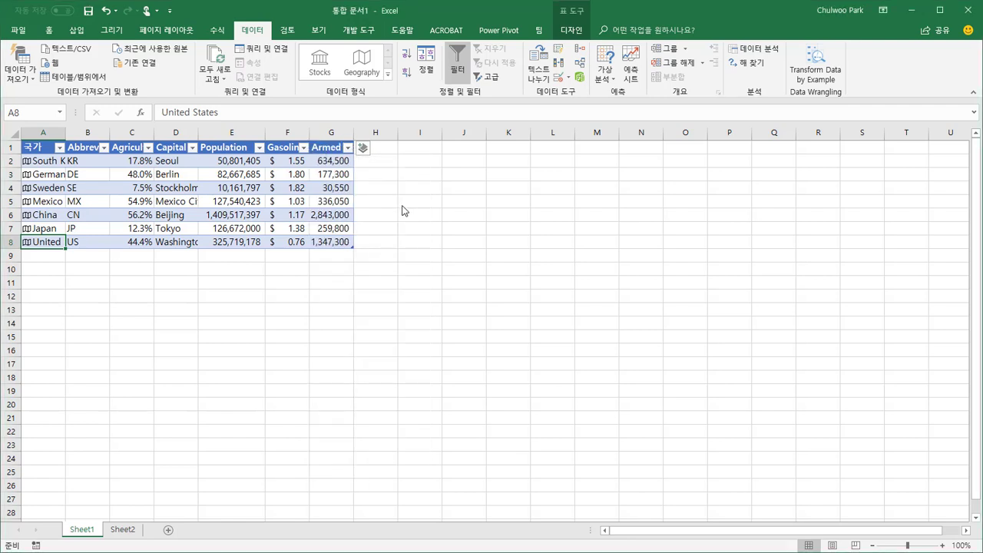
double_click(356, 135)
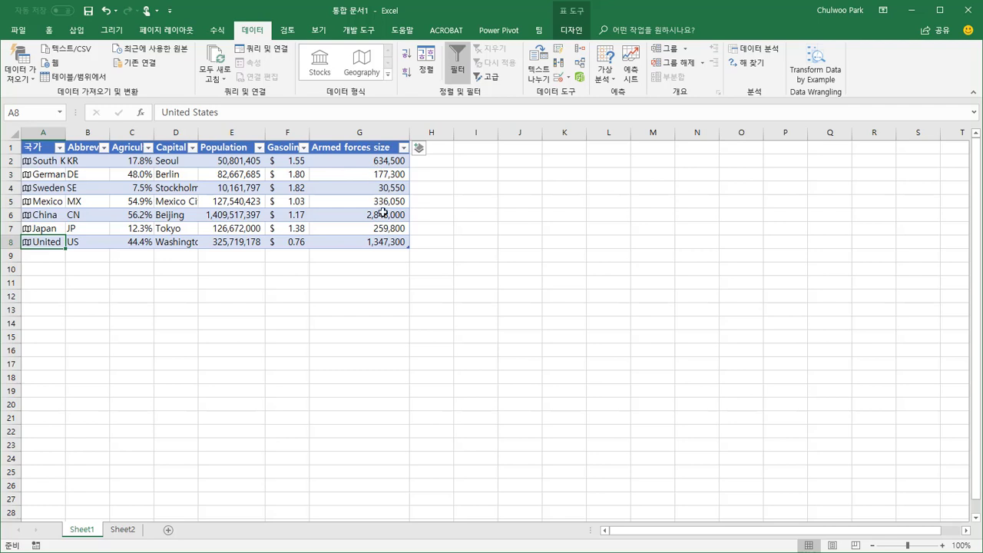
Add North Korea in A9 as a new table row and autofit the Capital column
left_click(49, 259)
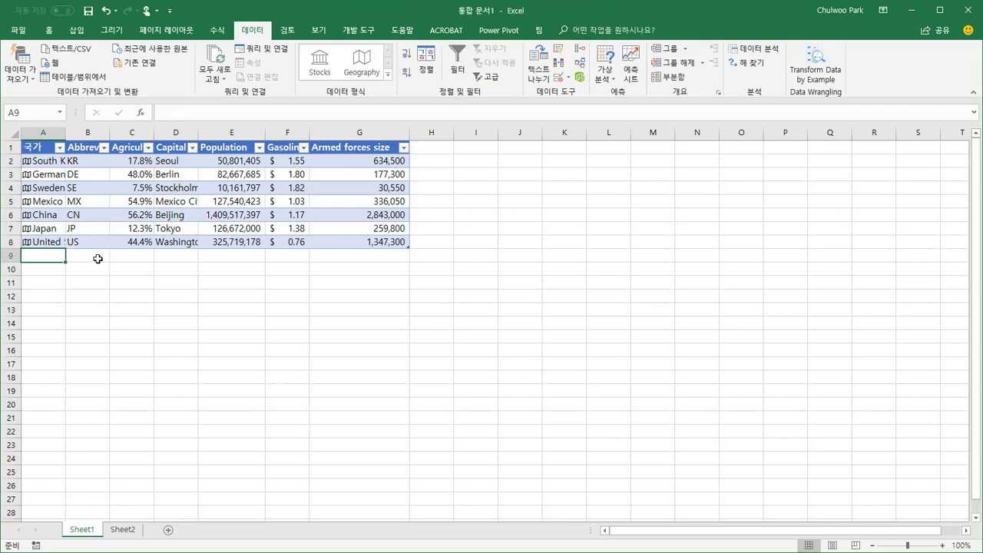
type("North Korea")
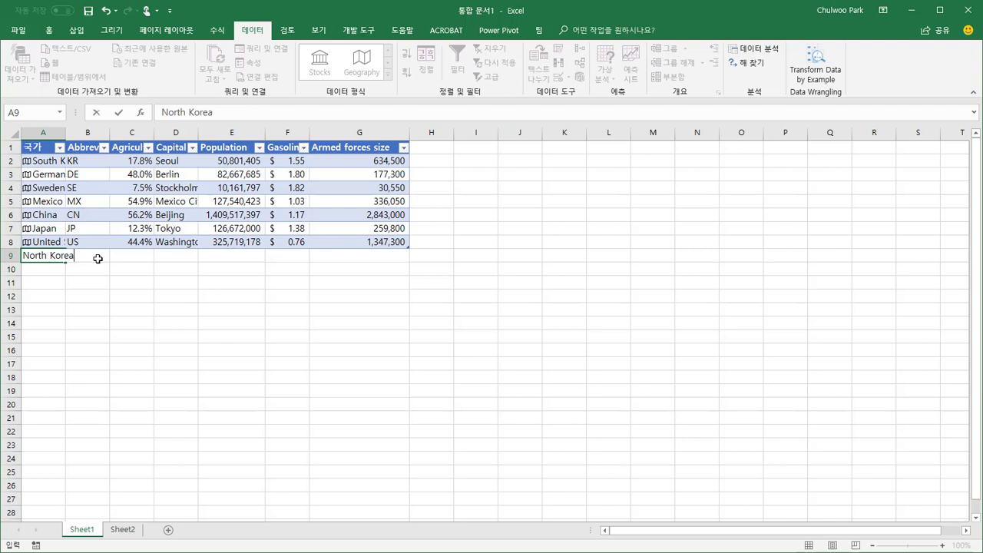
key("Return")
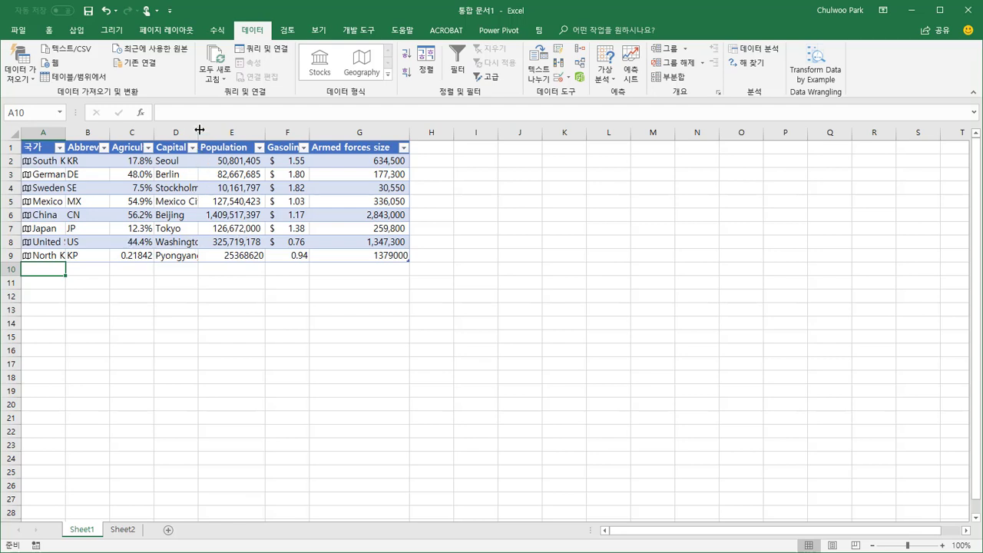
double_click(199, 131)
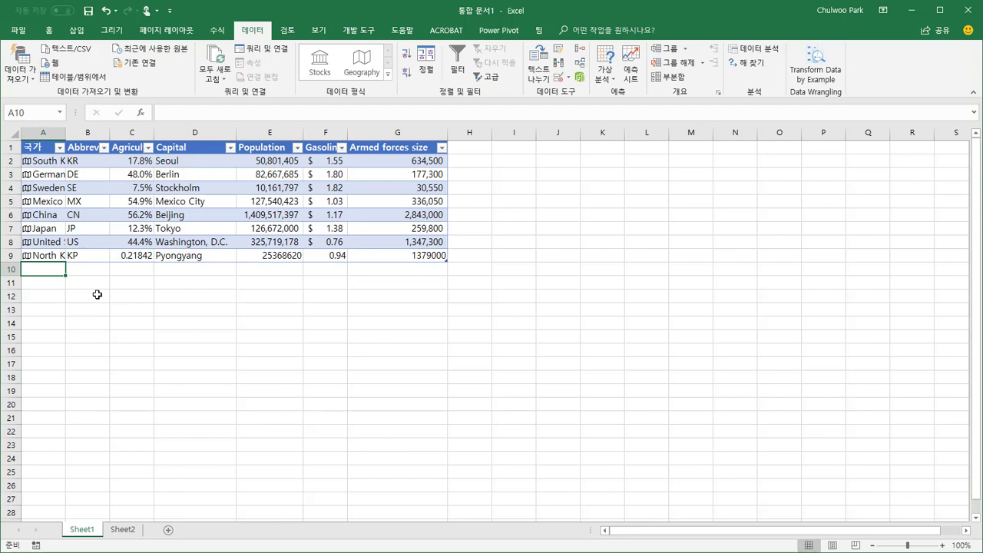
left_click(97, 295)
Enter South Korea in B12 and convert it to a linked Geography entry
type("South Kore")
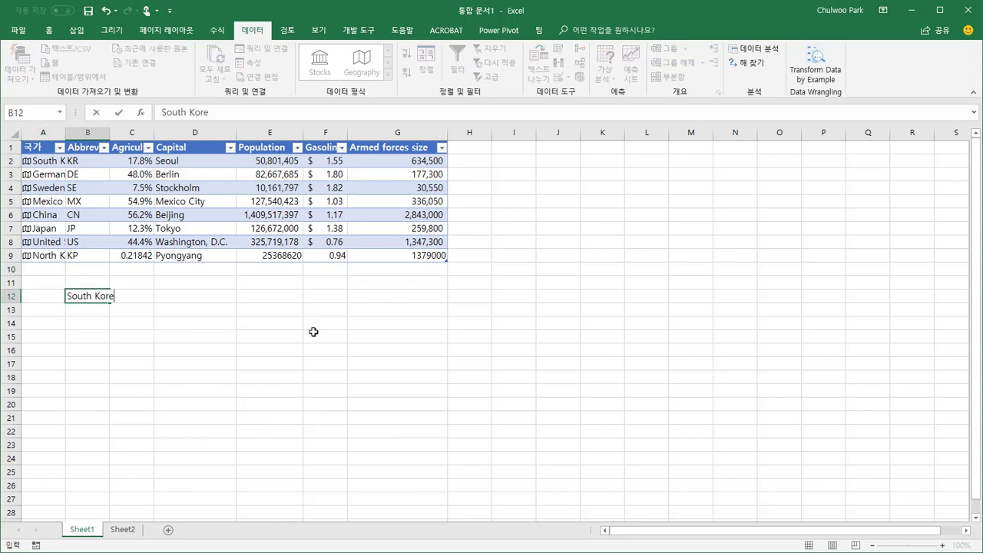
type("a")
key("Return")
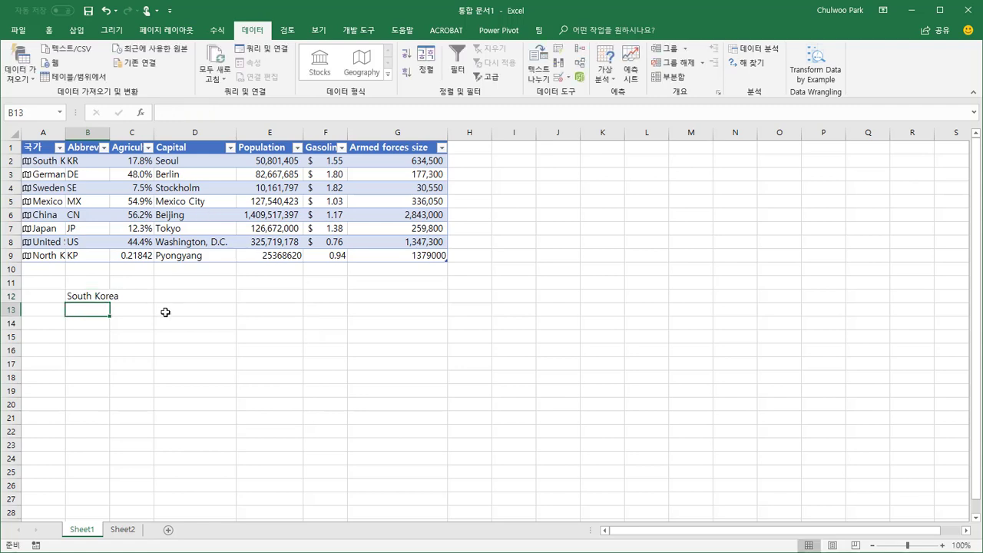
left_click(91, 298)
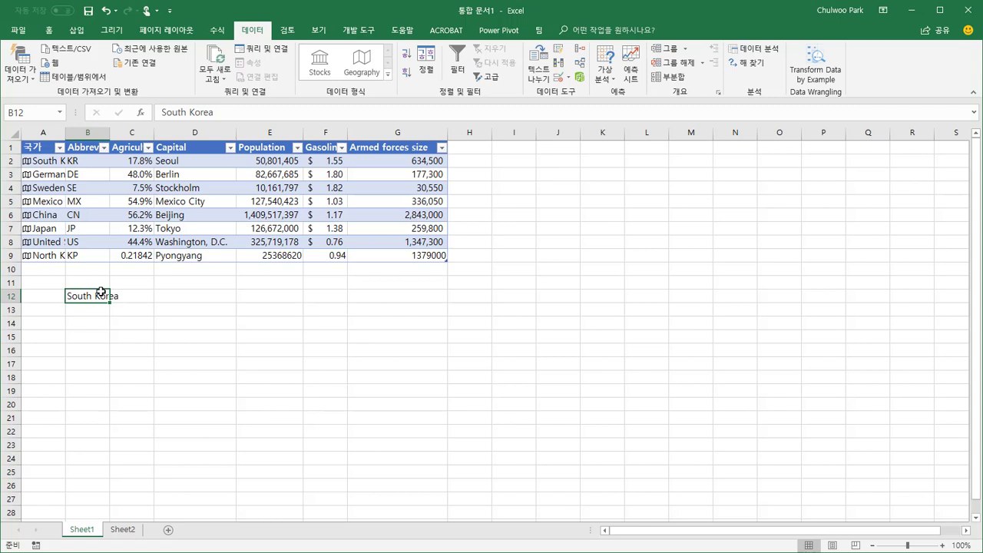
left_click(84, 318)
left_click(83, 296)
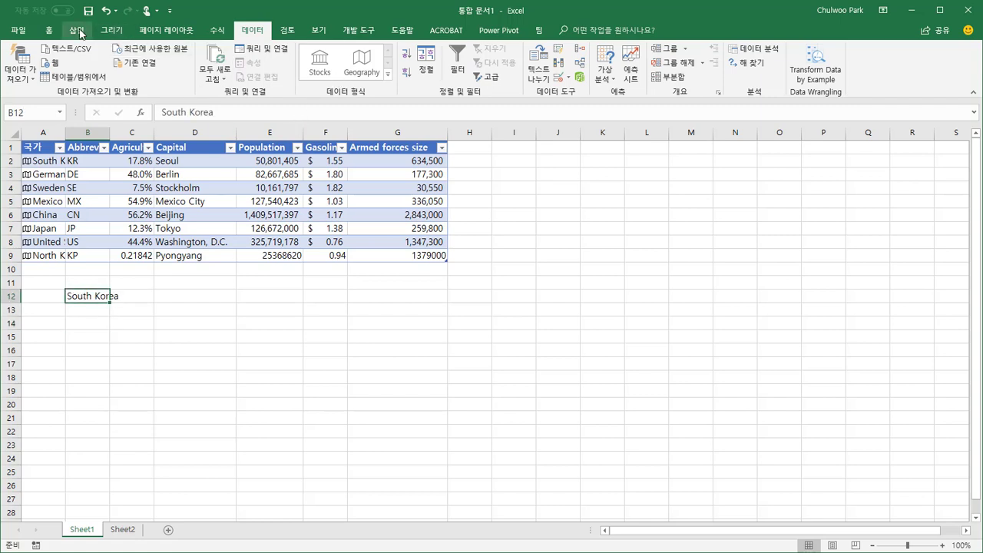
left_click(76, 30)
left_click(145, 299)
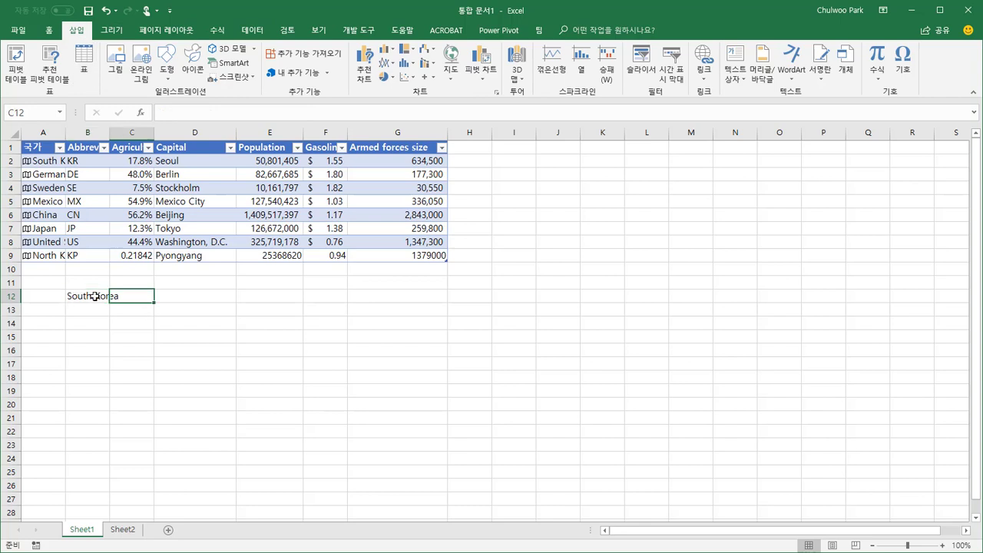
left_click(96, 295)
left_click(253, 30)
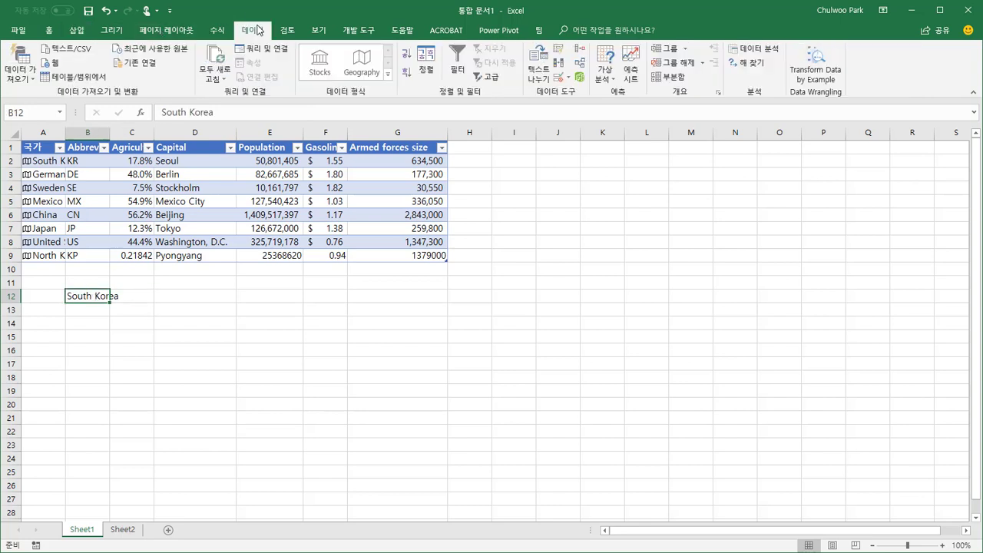
left_click(368, 61)
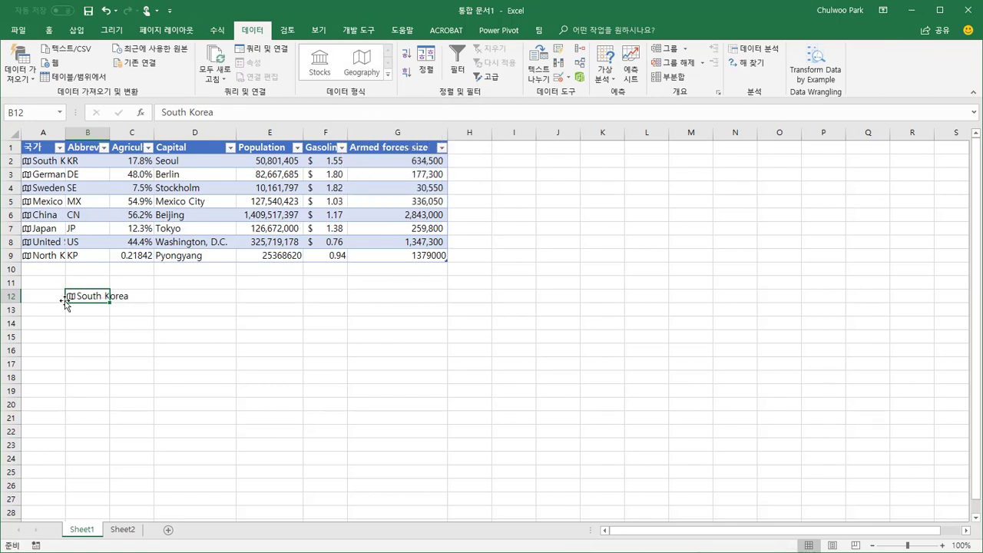
left_click(142, 296)
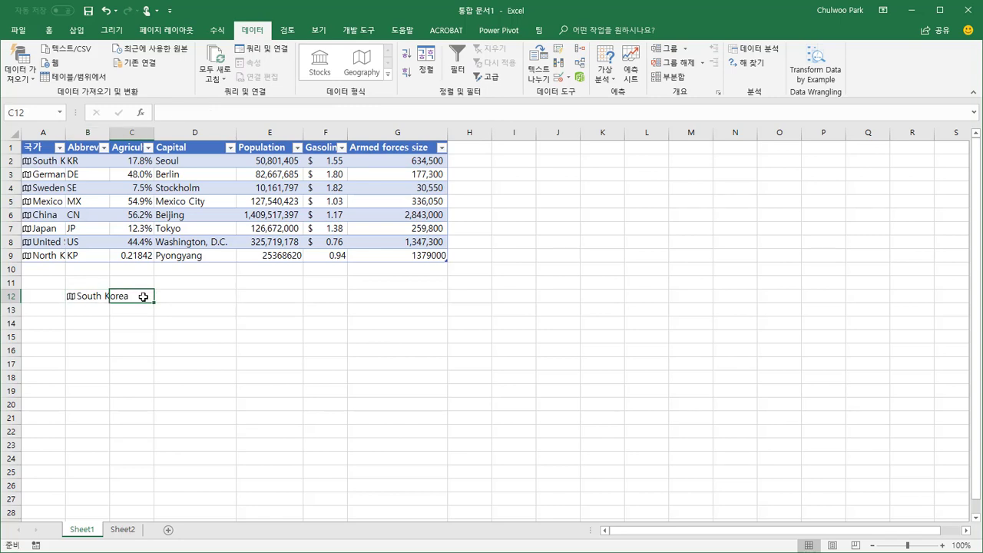
Enter =B12.[Leader(s)] in C12 to show South Korea's leaders
type("=")
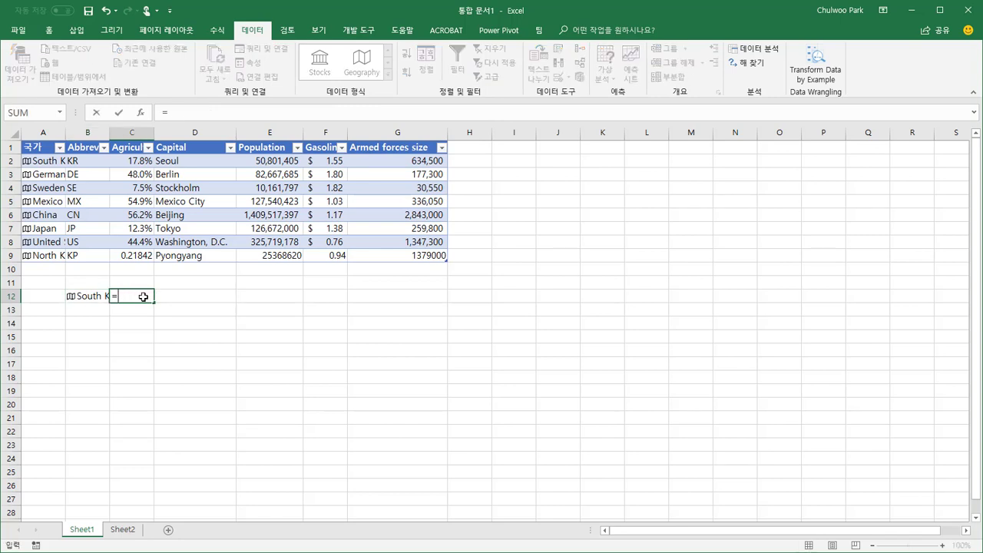
left_click(81, 294)
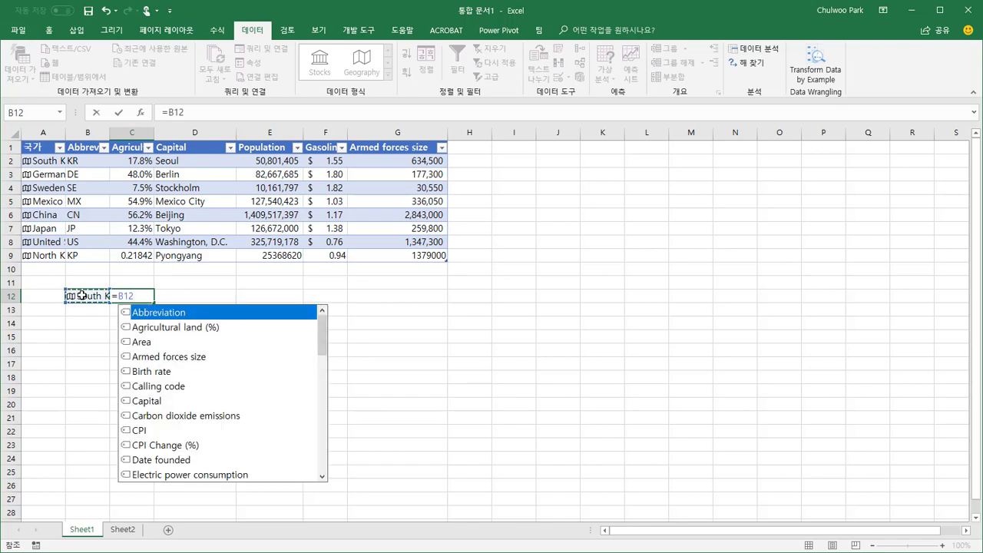
type(".")
left_click_drag(327, 344, 317, 407)
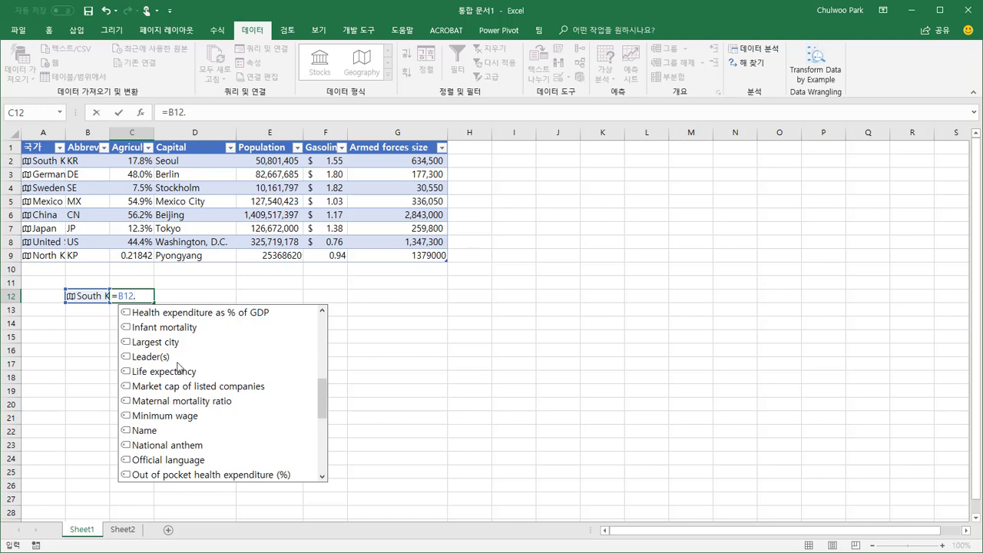
left_click(155, 357)
double_click(154, 357)
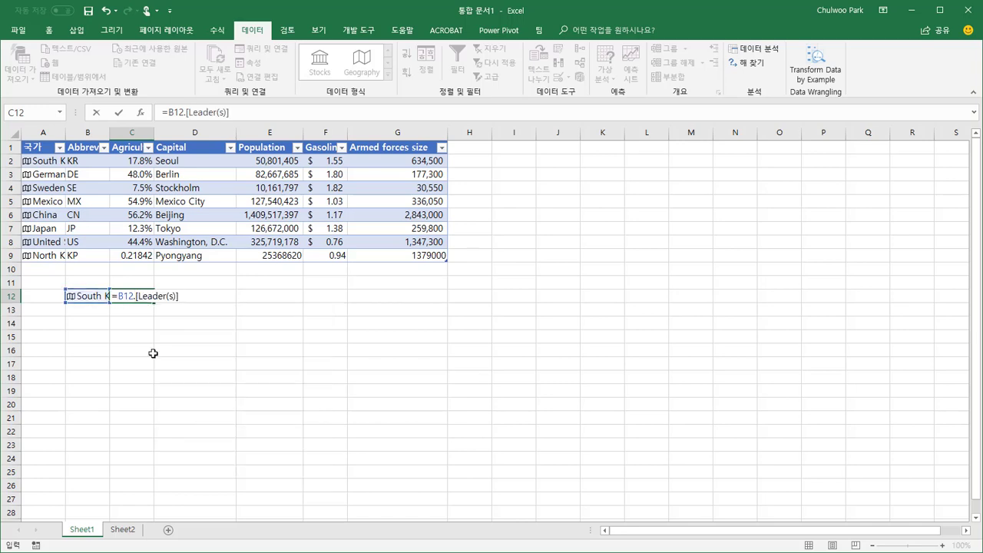
key("Return")
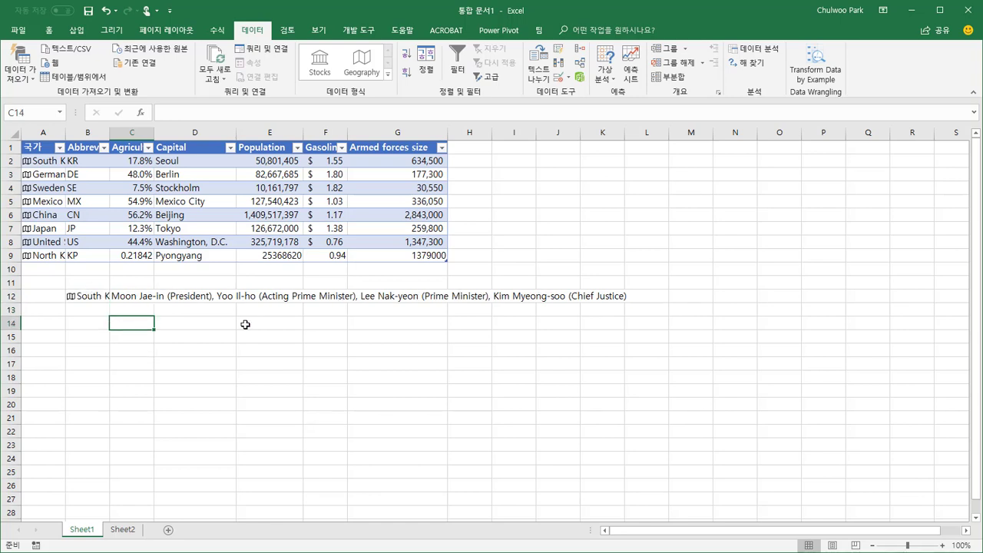
type("=")
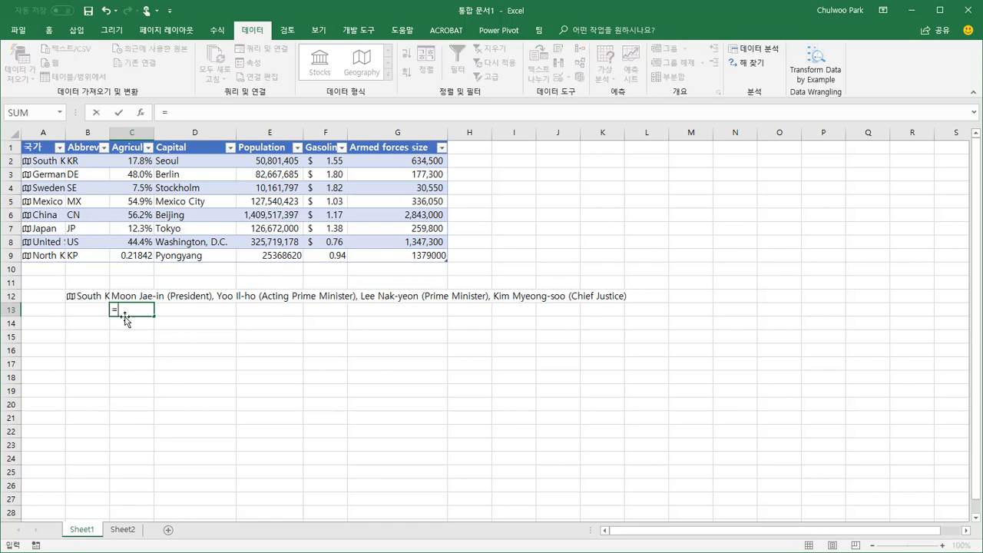
left_click(82, 295)
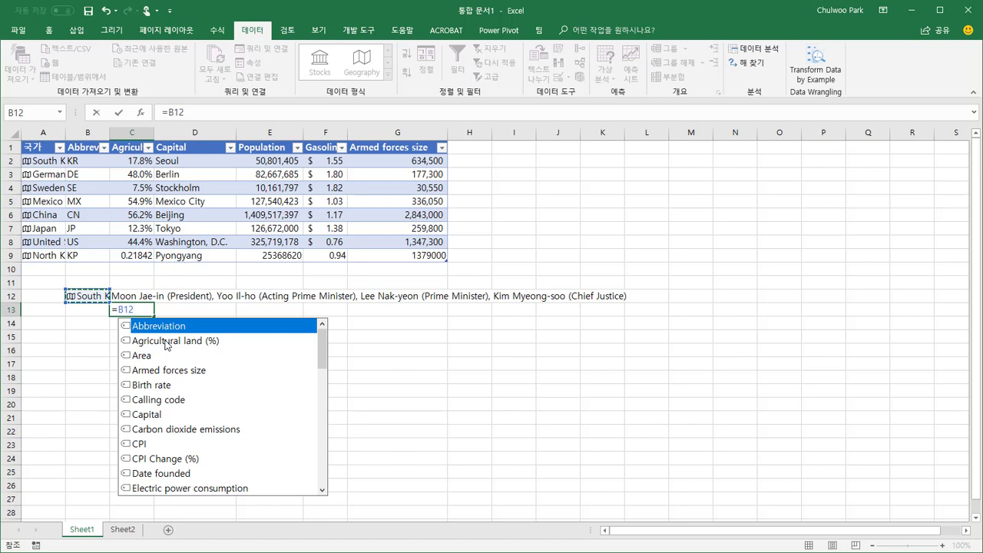
type(".")
double_click(166, 356)
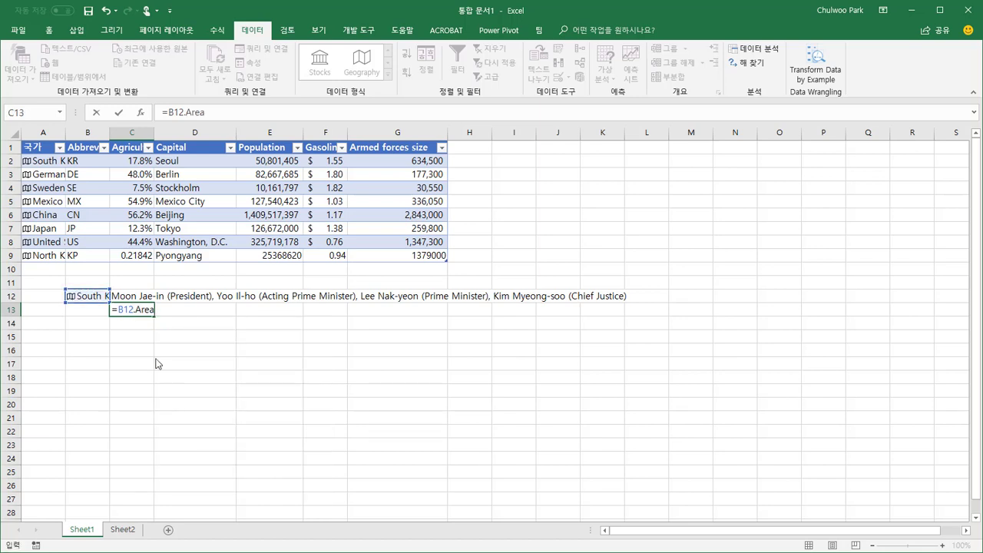
key("Return")
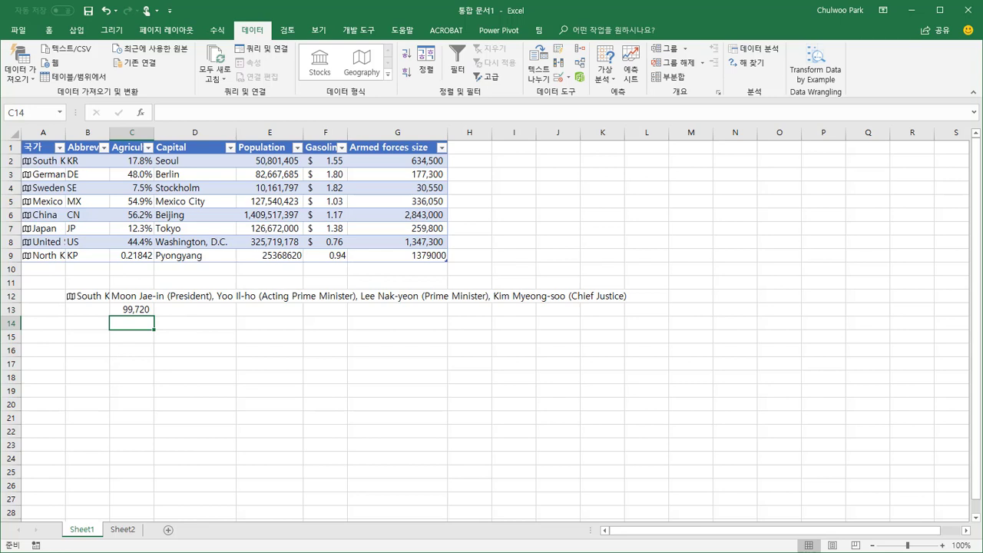
key("ctrl+z")
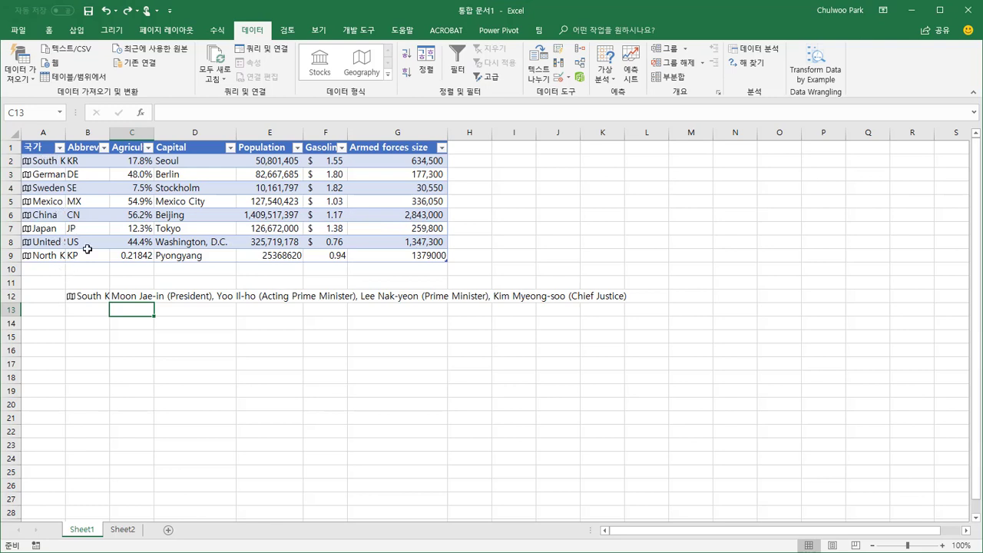
Add a new worksheet and enter the header 도시 in A1
left_click(167, 530)
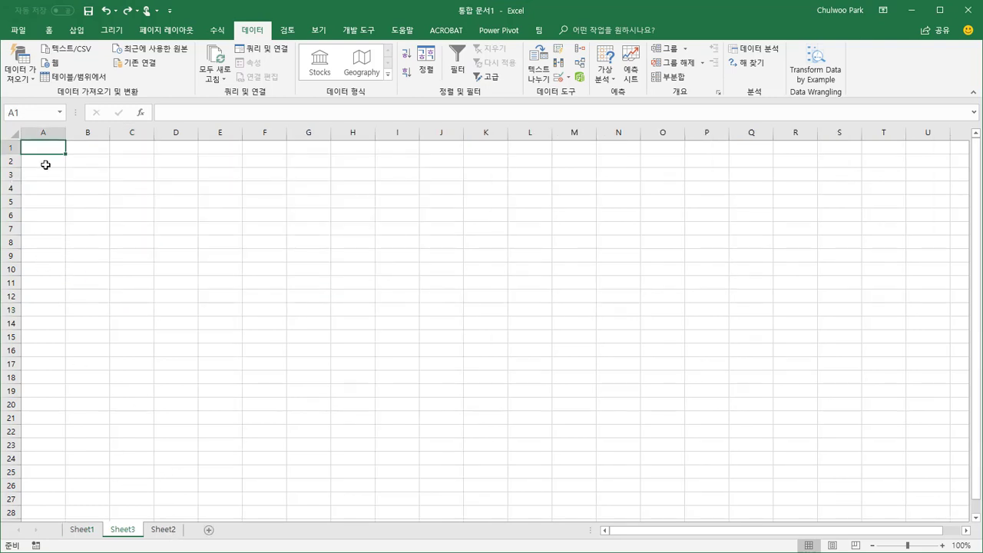
type("도")
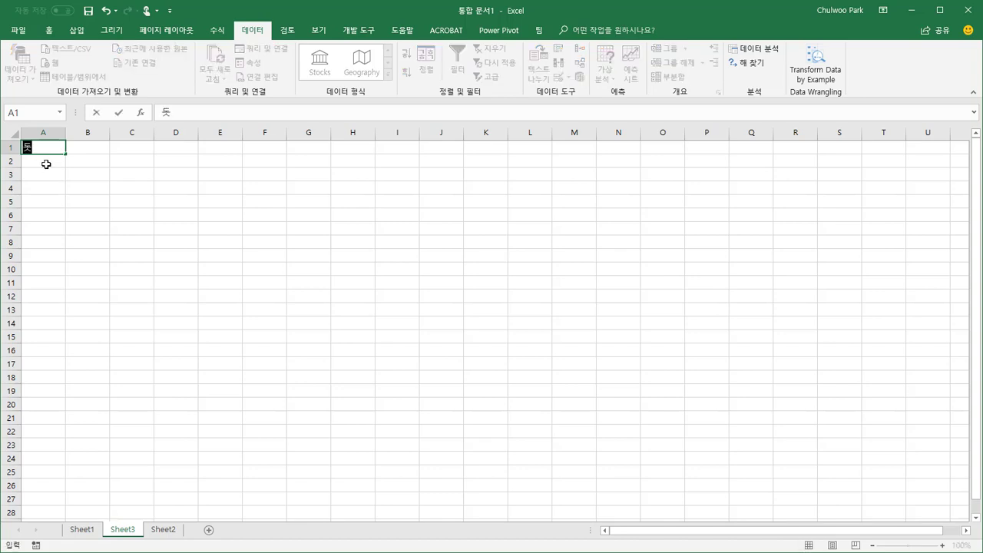
type("시")
key("Return")
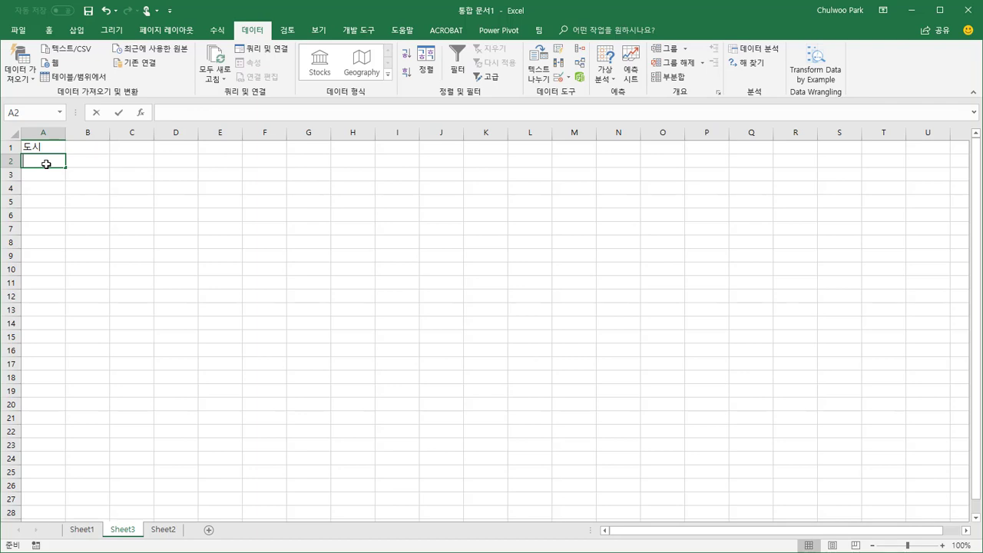
Enter Seoul, Beijing and Paris in A2:A4, then select A1:A4
type("Seoul")
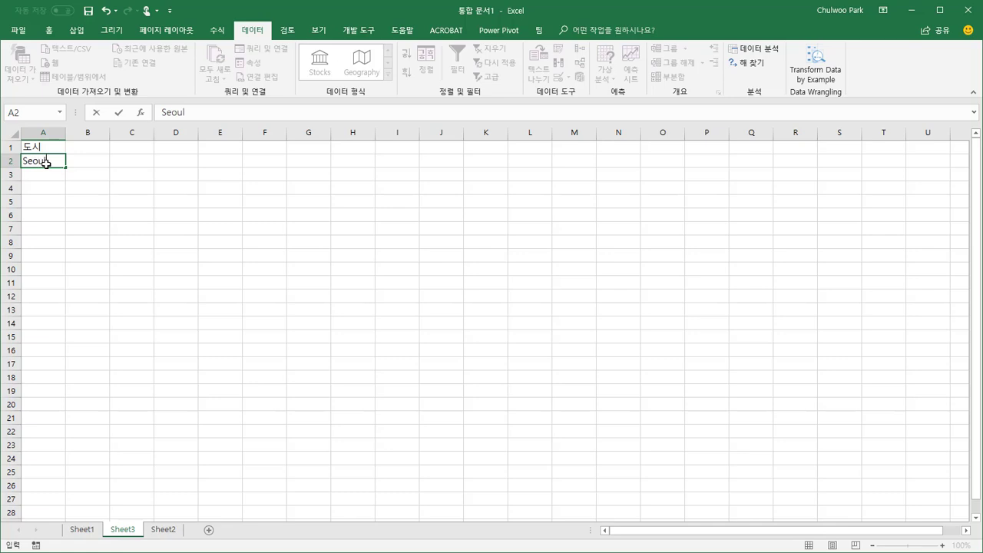
key("Return")
type("Beijing")
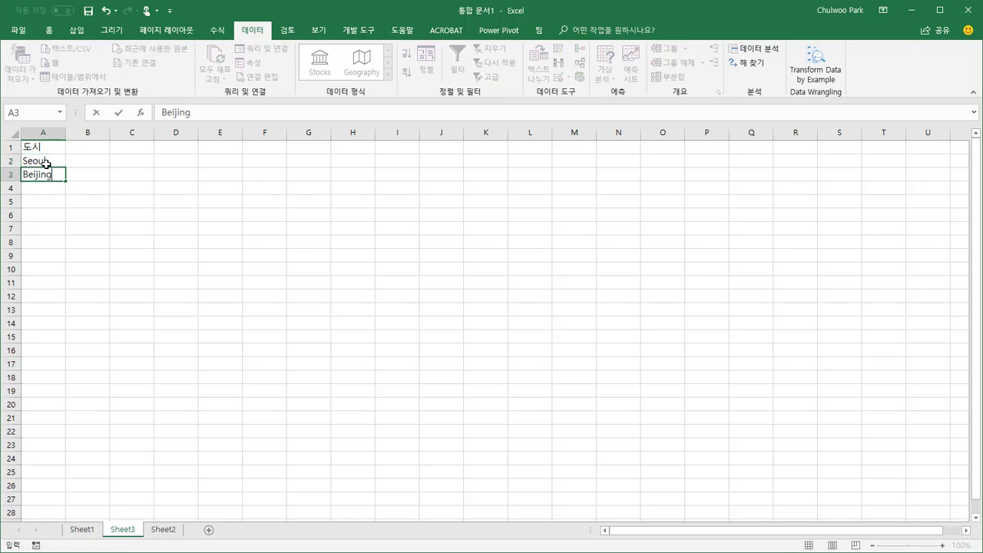
key("Return")
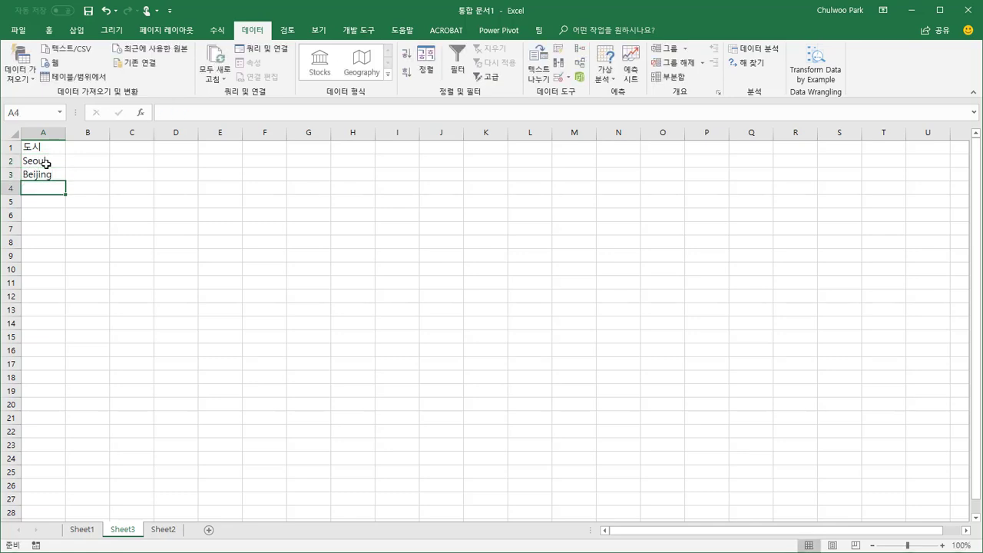
type("Paris")
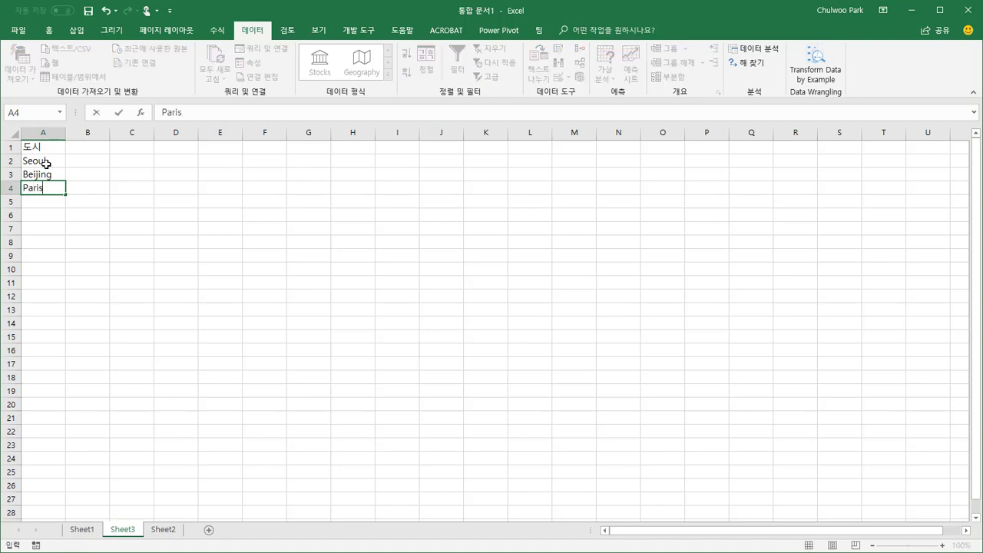
key("Return")
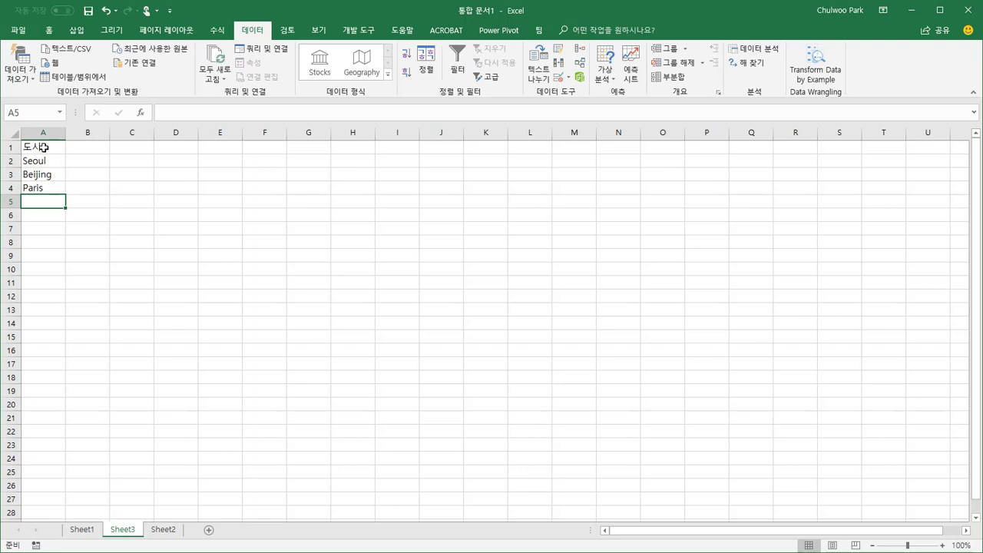
left_click_drag(44, 147, 41, 183)
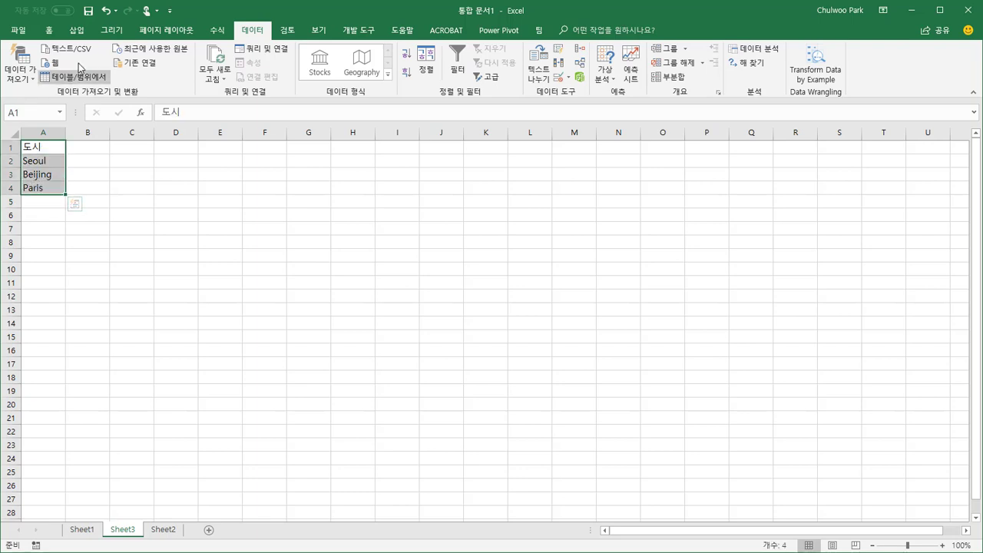
Turn A1:A4 into a table with 도시 as its header row
left_click(86, 35)
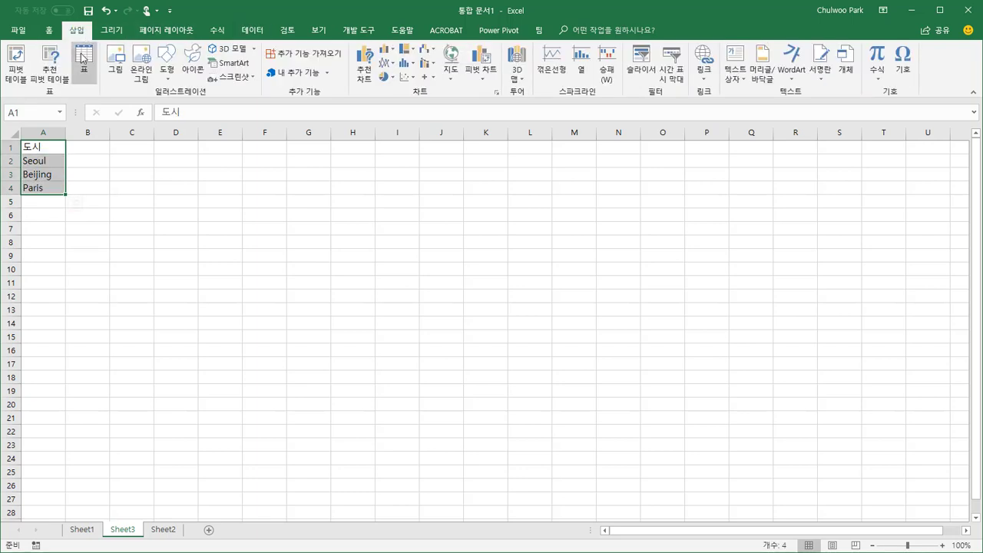
left_click(83, 62)
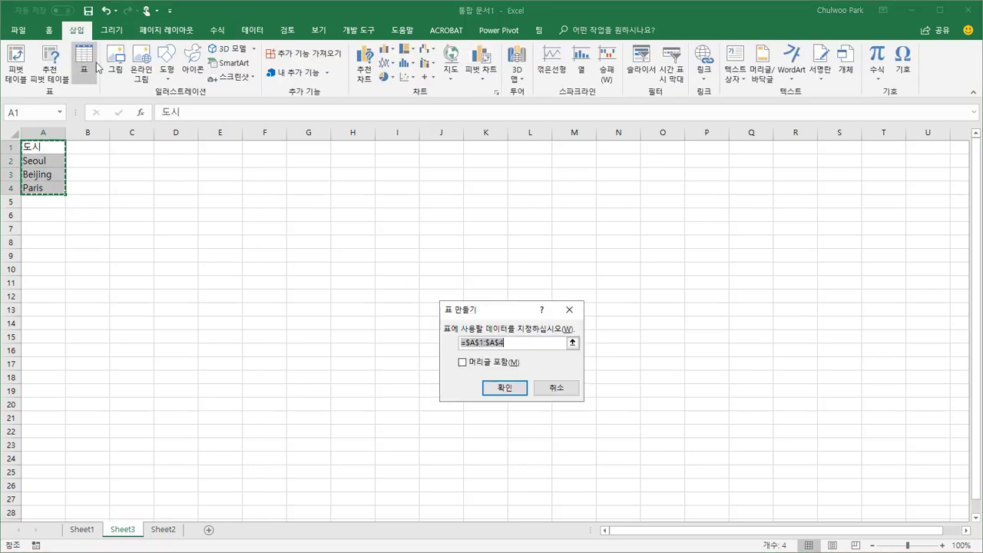
left_click(466, 364)
left_click(500, 386)
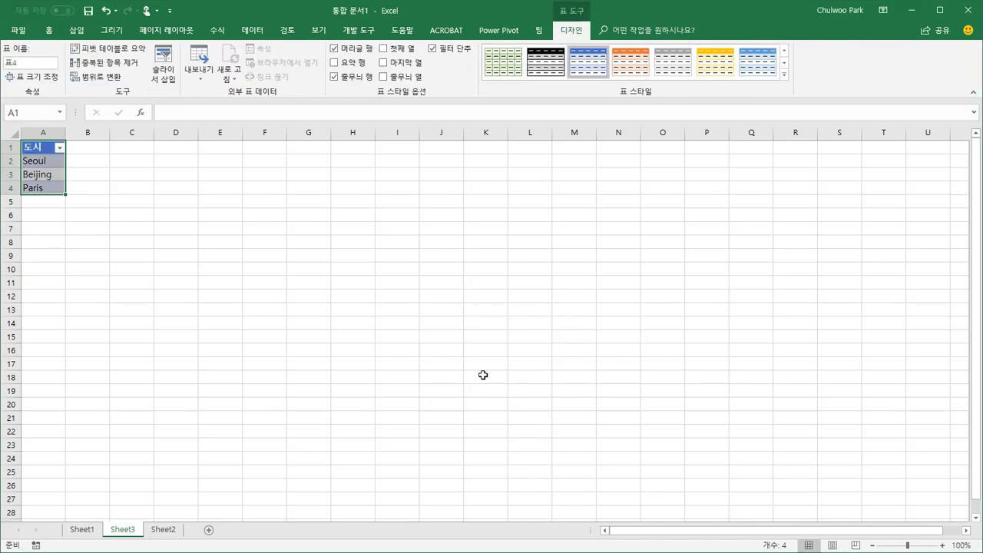
Convert Seoul, Beijing and Paris to the Geography data type
left_click_drag(52, 164, 43, 186)
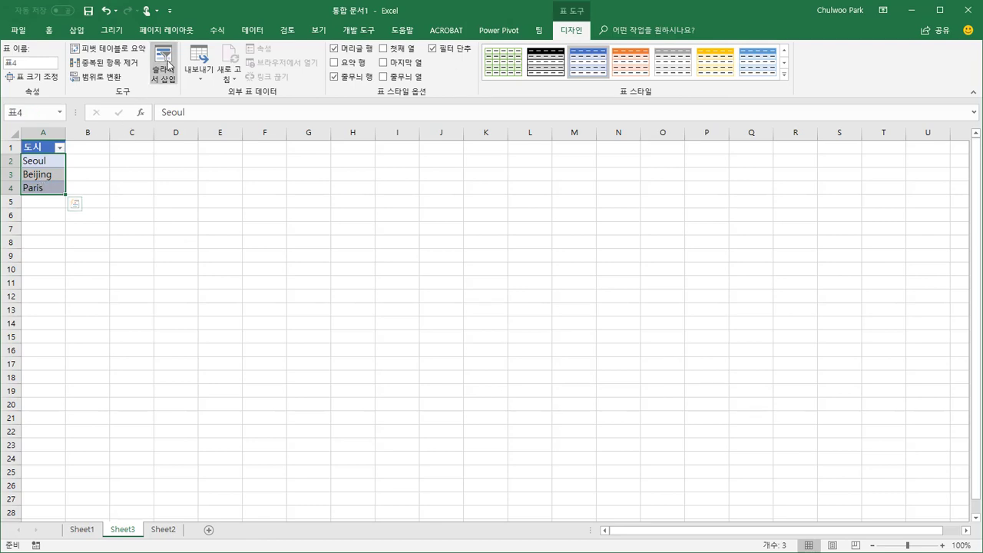
left_click(252, 31)
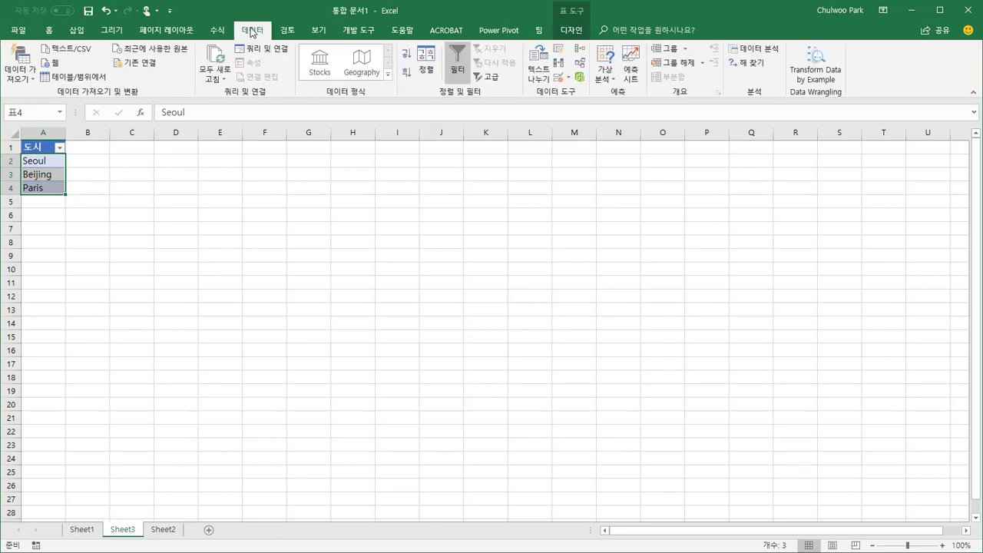
left_click(363, 68)
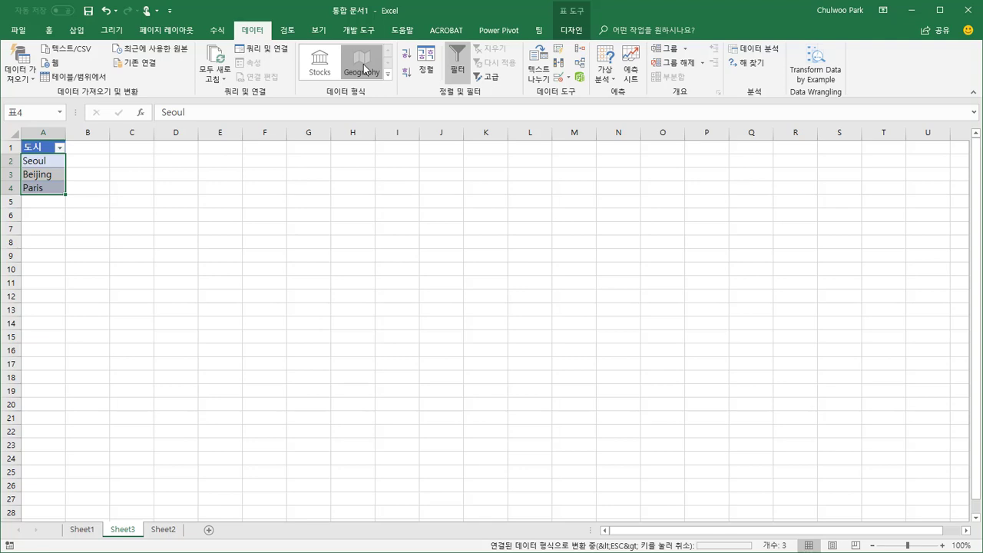
Add Abbreviation, Admin Division 1 and Area columns to the city table
left_click(37, 161)
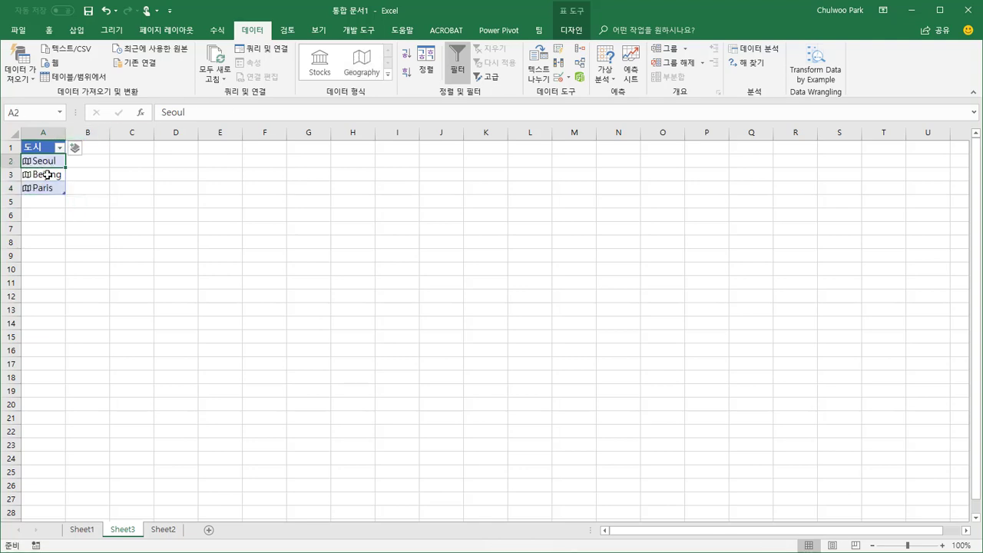
left_click_drag(44, 173, 49, 186)
left_click(49, 187)
left_click(52, 161)
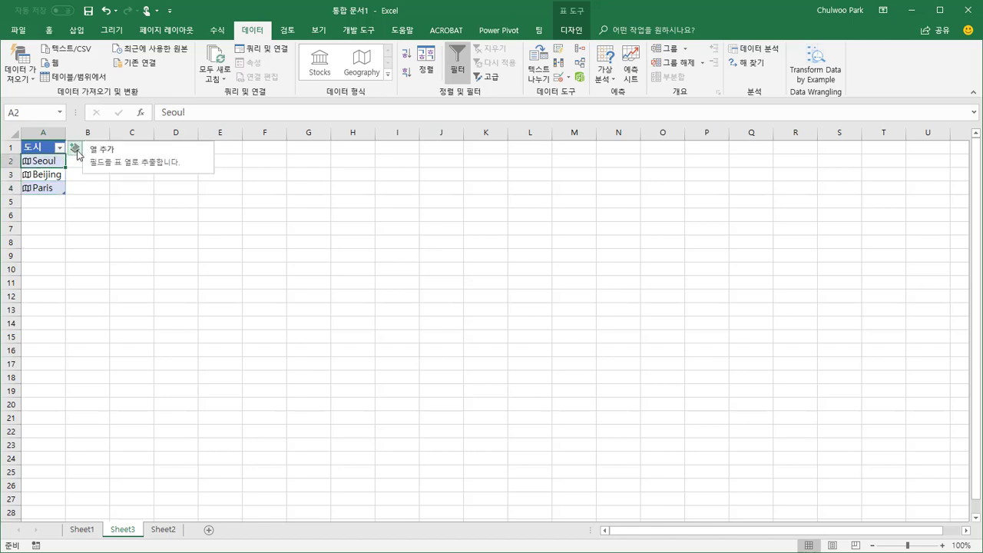
left_click(74, 148)
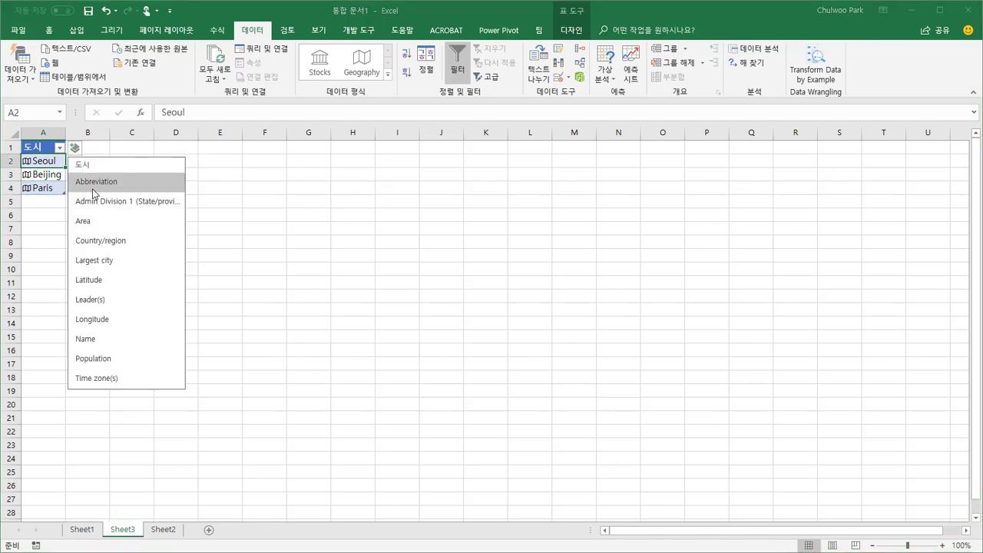
left_click(93, 184)
left_click(118, 149)
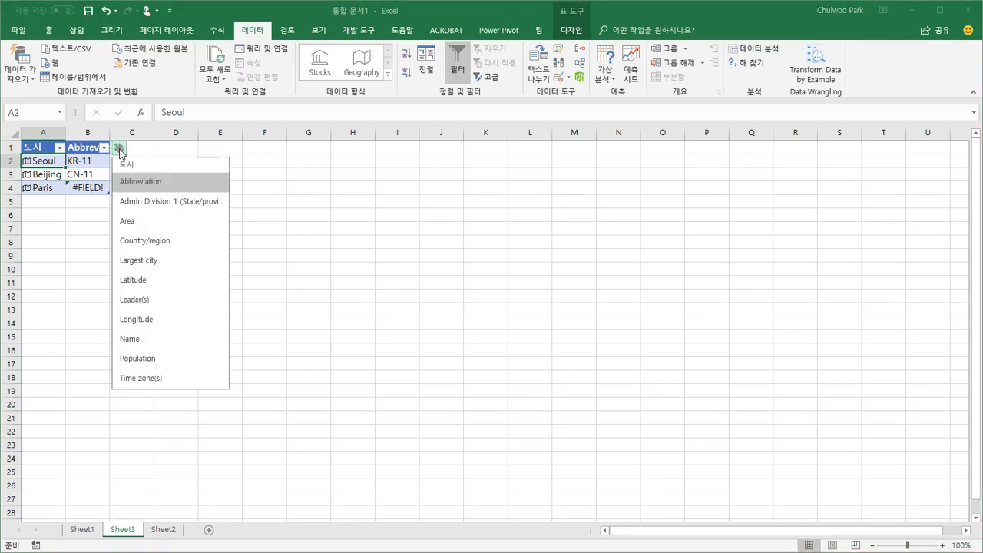
left_click(162, 203)
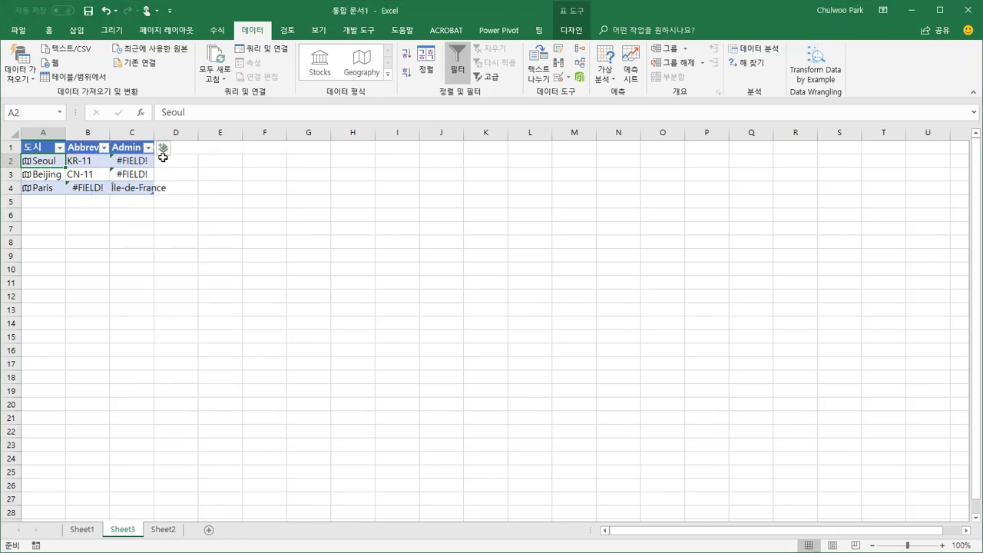
left_click(163, 149)
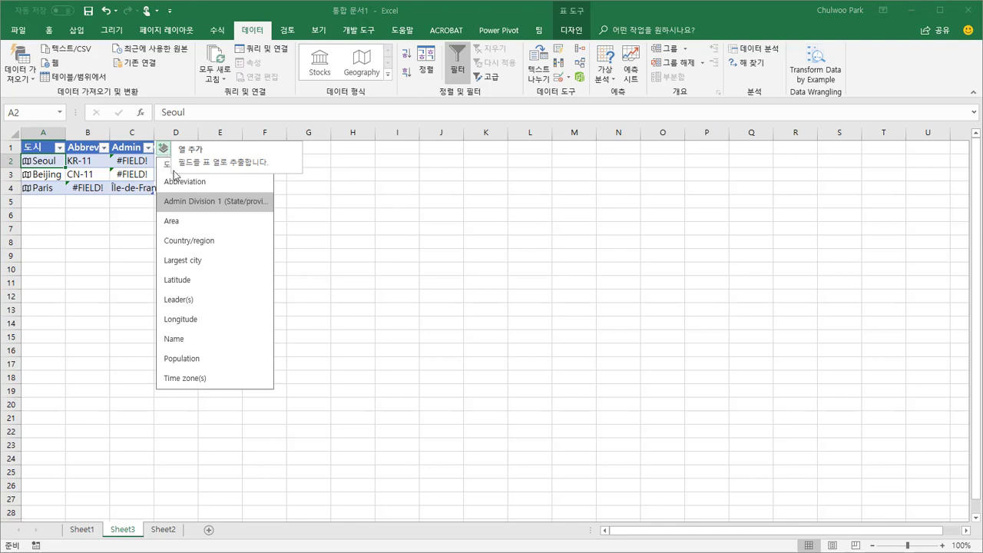
left_click(192, 222)
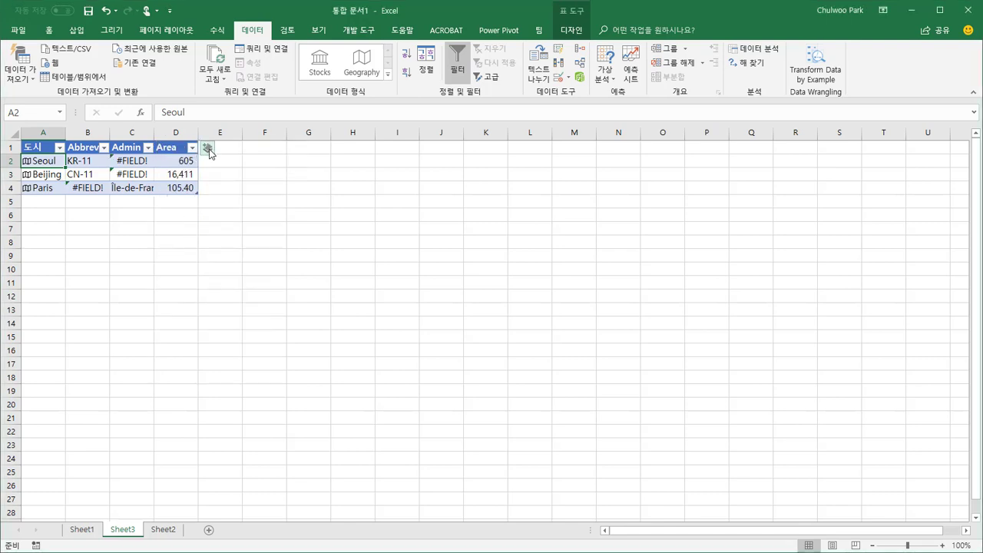
Add Country/region, Largest city, Latitude, Name and Population columns, widening Population
left_click(207, 149)
left_click(245, 240)
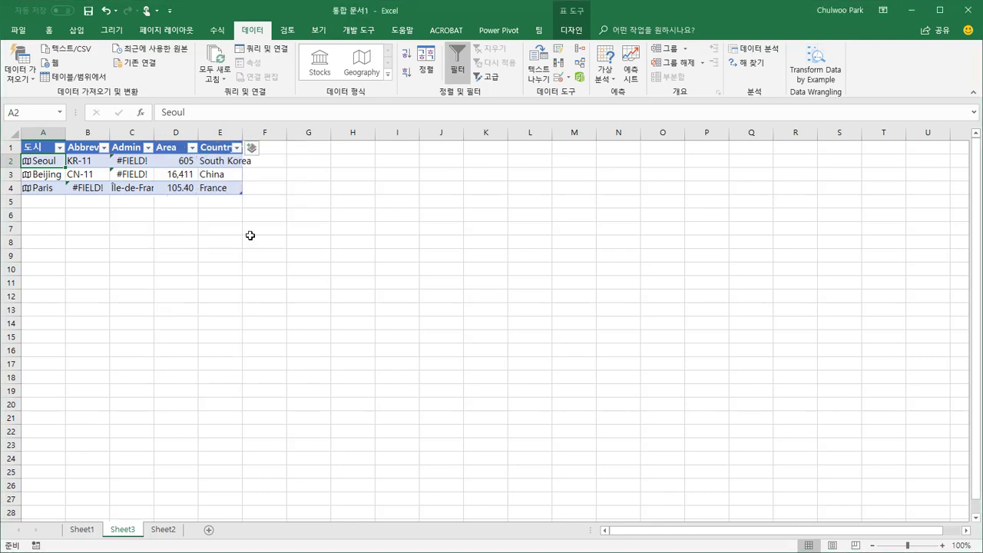
left_click(251, 149)
left_click(278, 260)
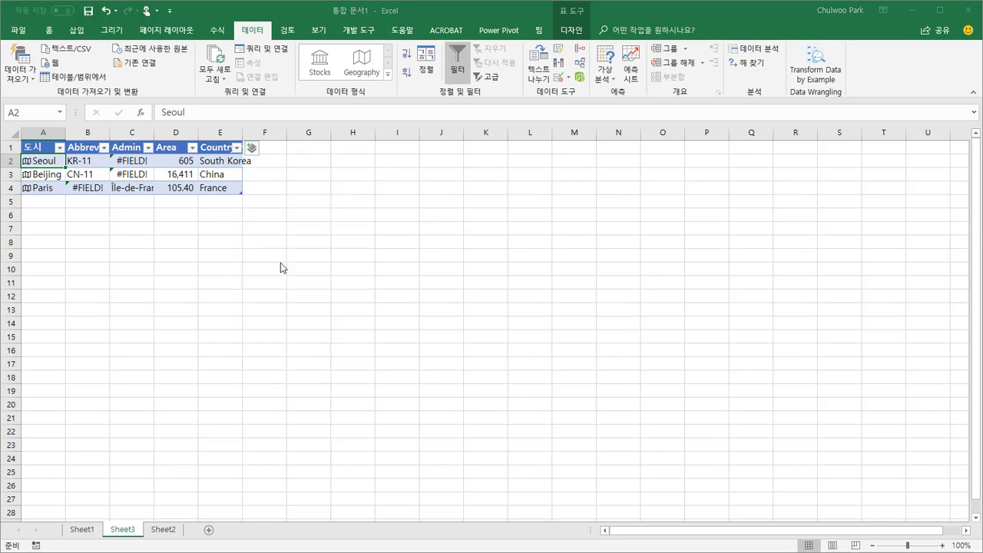
left_click(296, 148)
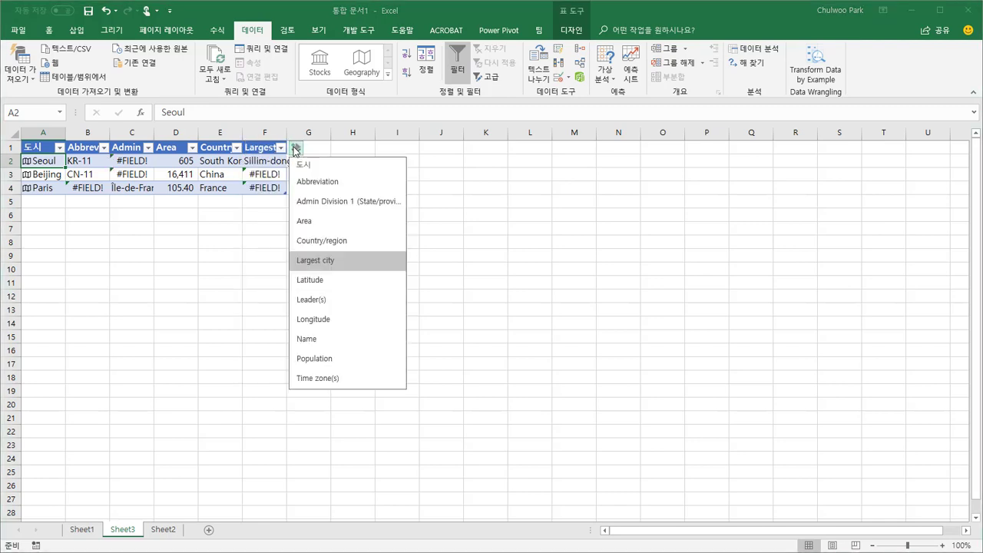
left_click(354, 279)
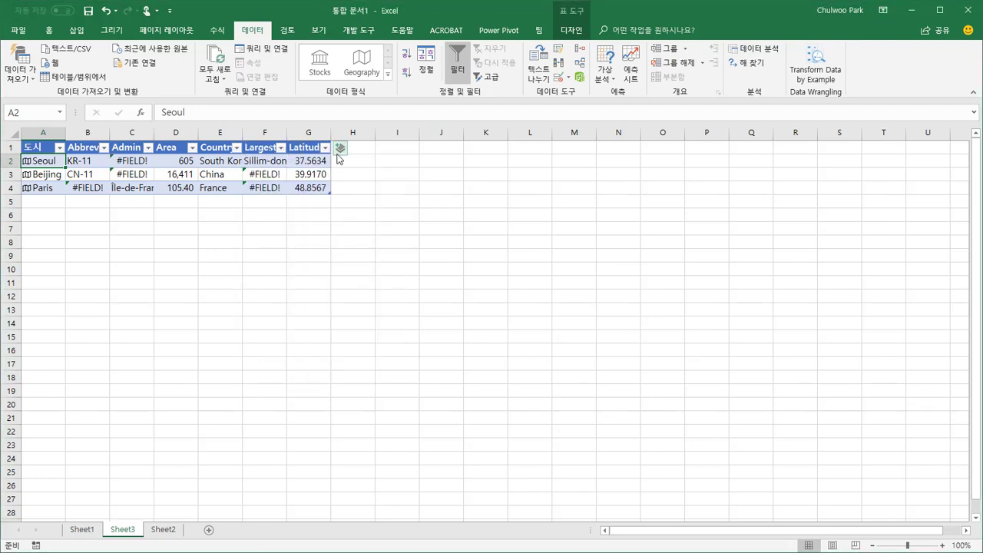
left_click(340, 148)
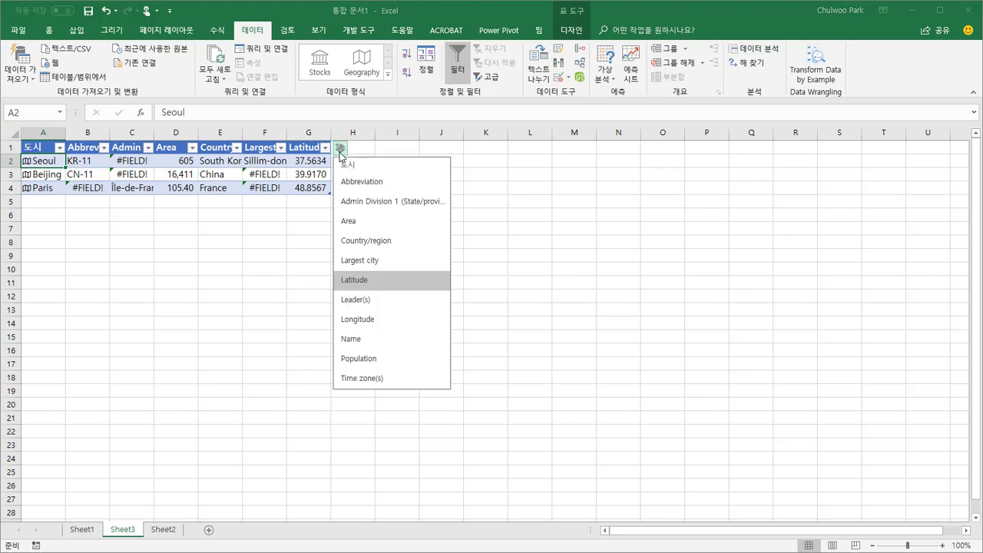
left_click(401, 338)
left_click(384, 149)
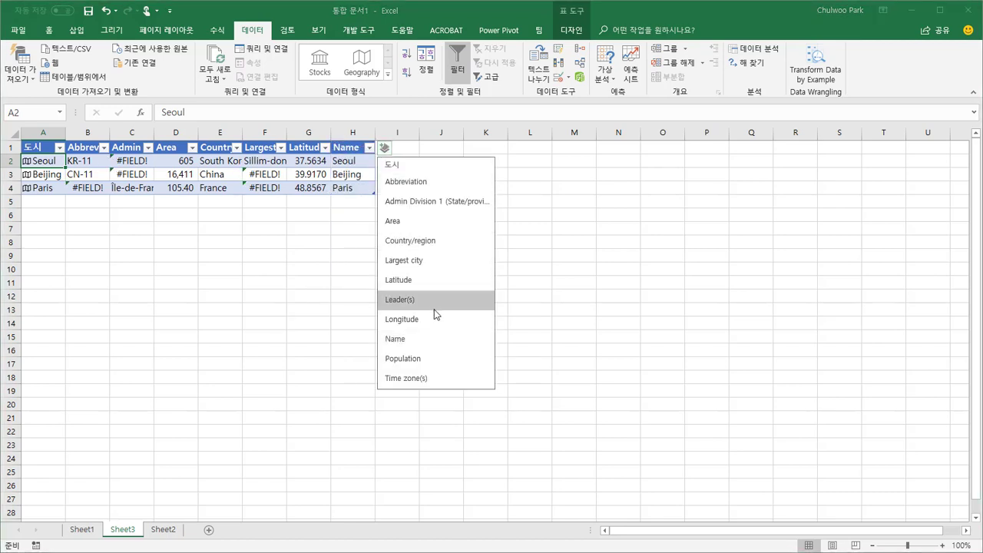
left_click(445, 358)
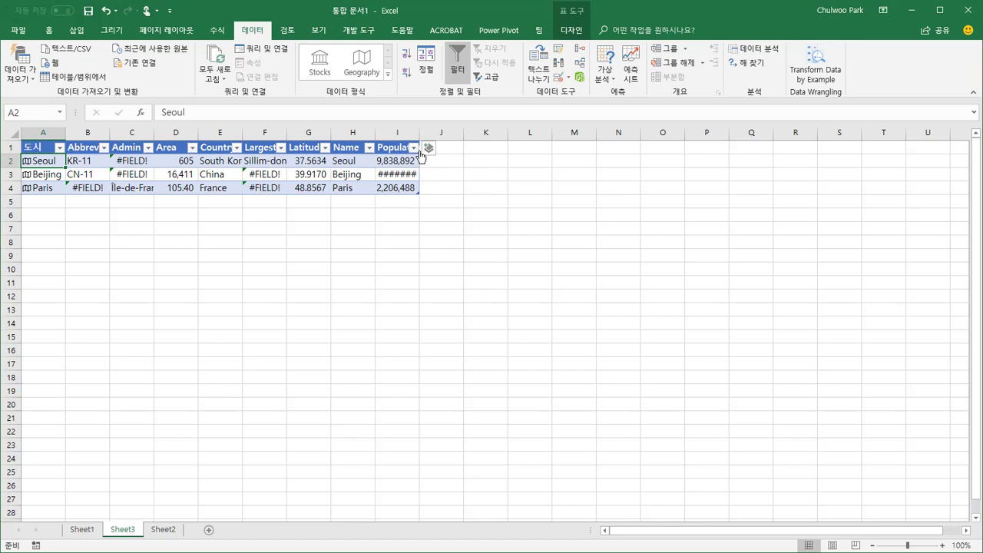
left_click_drag(420, 133, 442, 133)
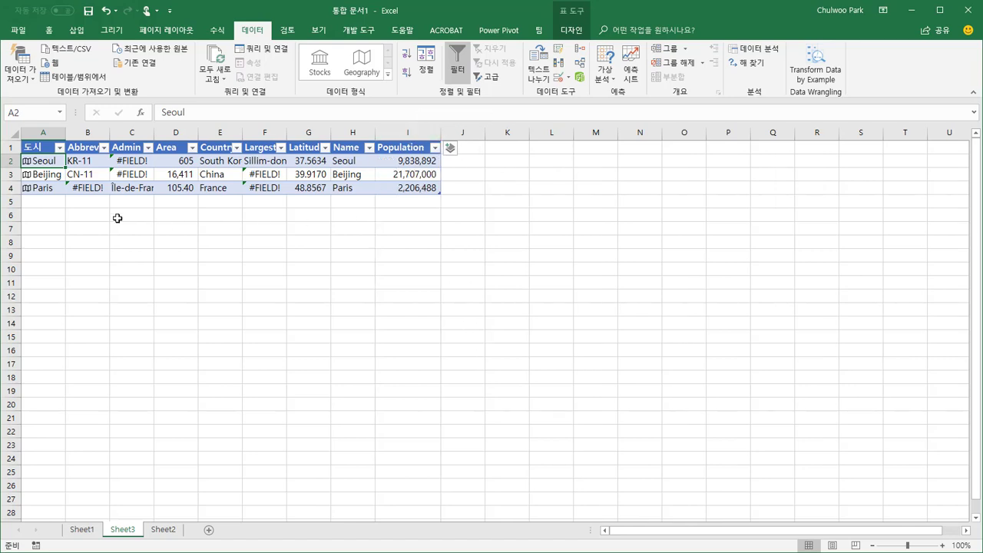